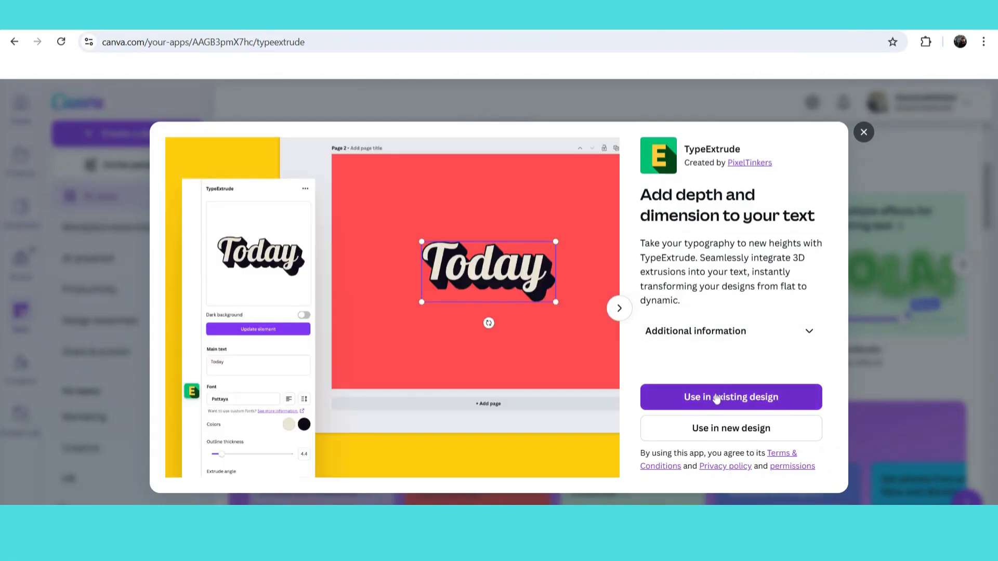
- Browse the TypeExtrude preview images and open the app in the existing Photoshop Text Effects design
left_click(616, 309)
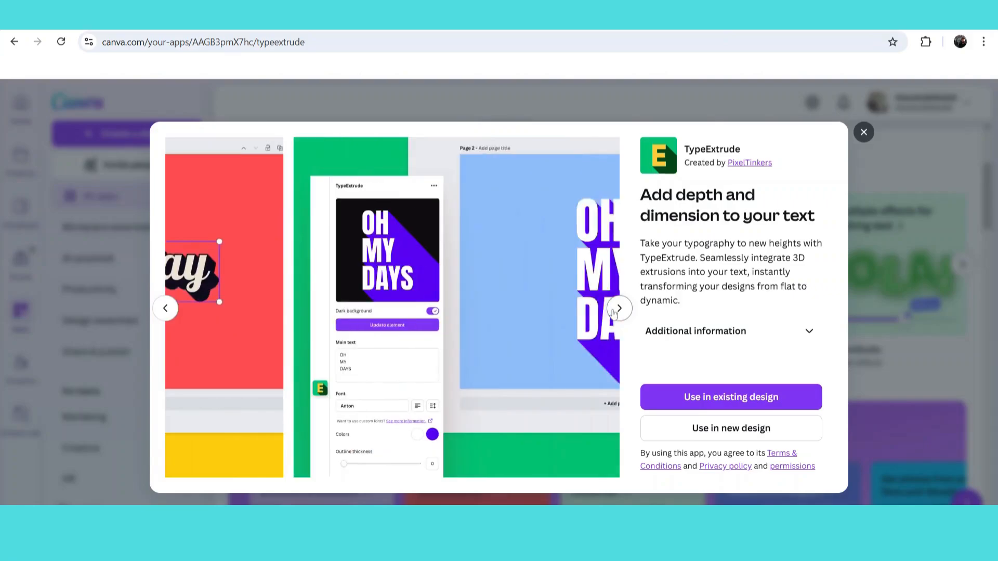
left_click(614, 310)
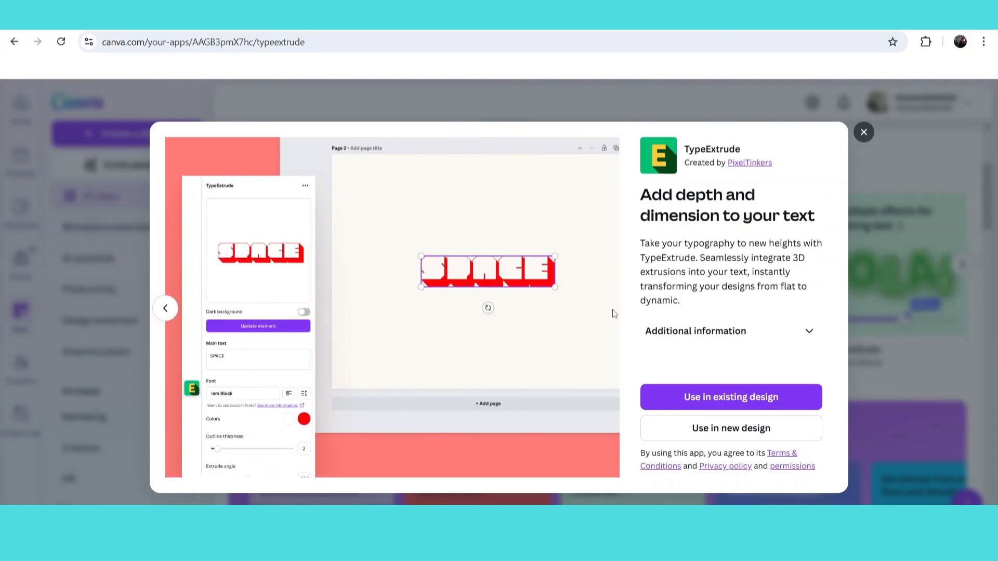
left_click(648, 396)
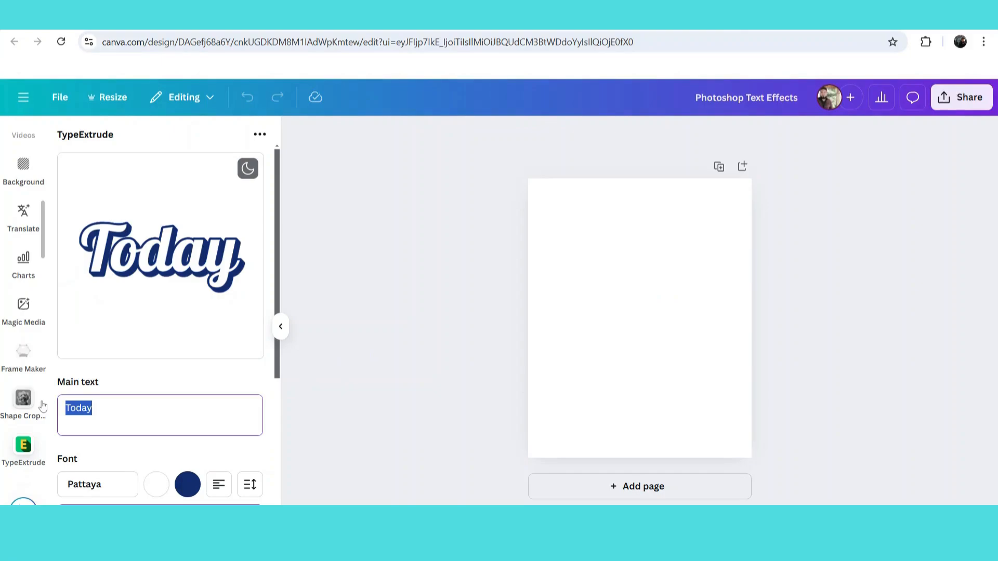
- Replace the sample main text with "canva" and review the effect settings
type("canva")
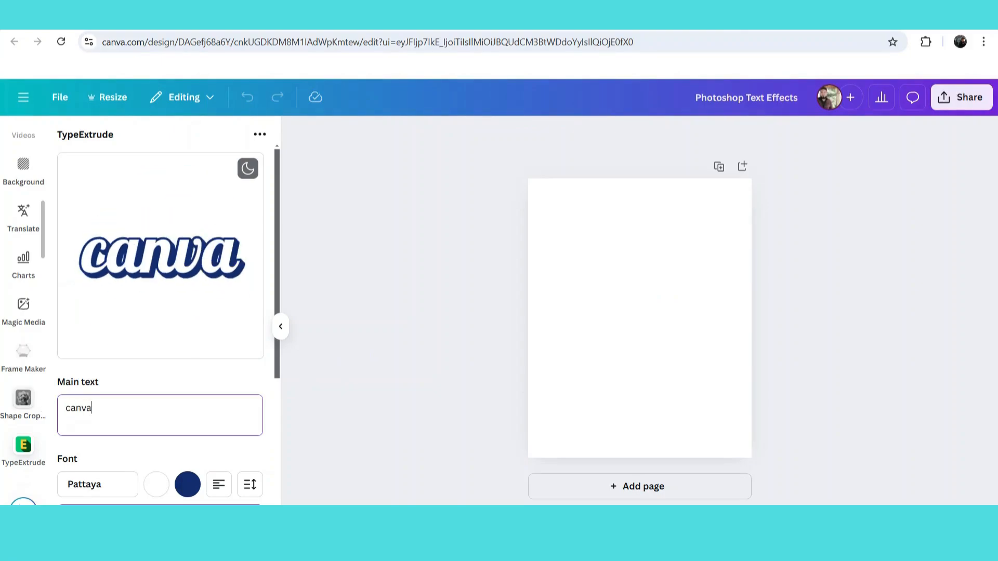
scroll(239, 388, "down", 3)
scroll(200, 361, "down", 1)
scroll(188, 370, "up", 1)
scroll(218, 270, "down", 3)
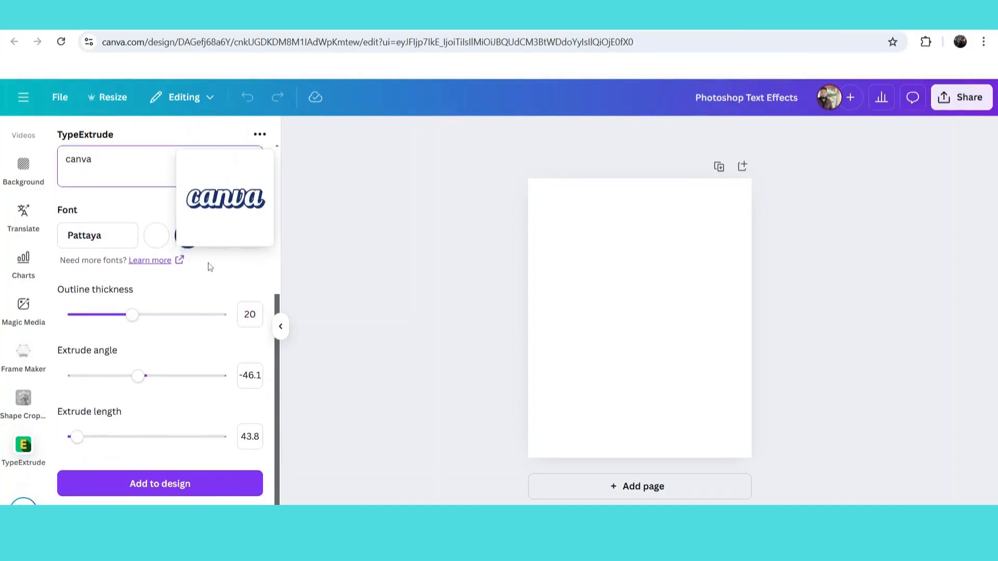
- Change the text's outline and extrusion colour to the turquoise default solid colour
scroll(208, 268, "up", 3)
left_click(188, 357)
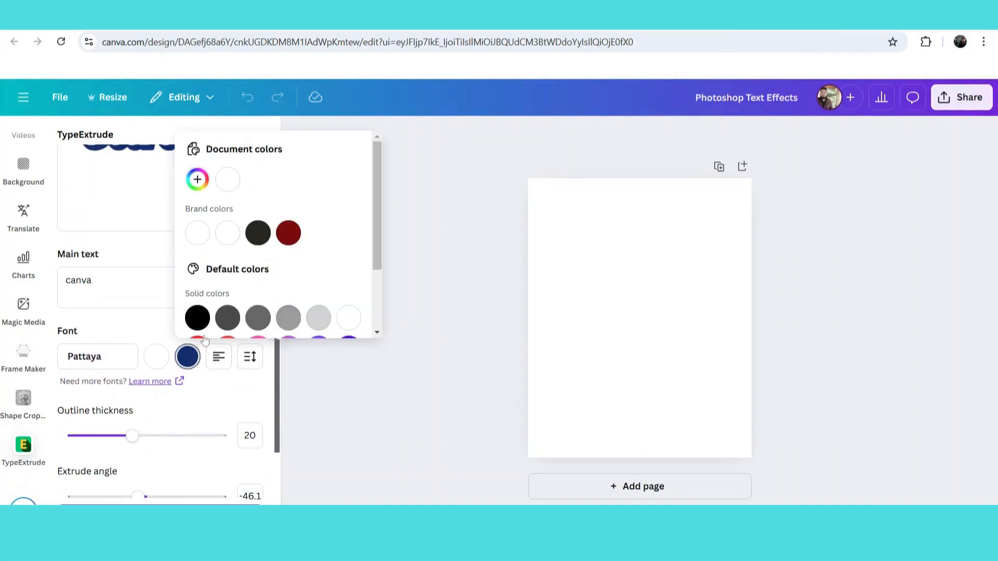
scroll(253, 289, "down", 2)
left_click(255, 287)
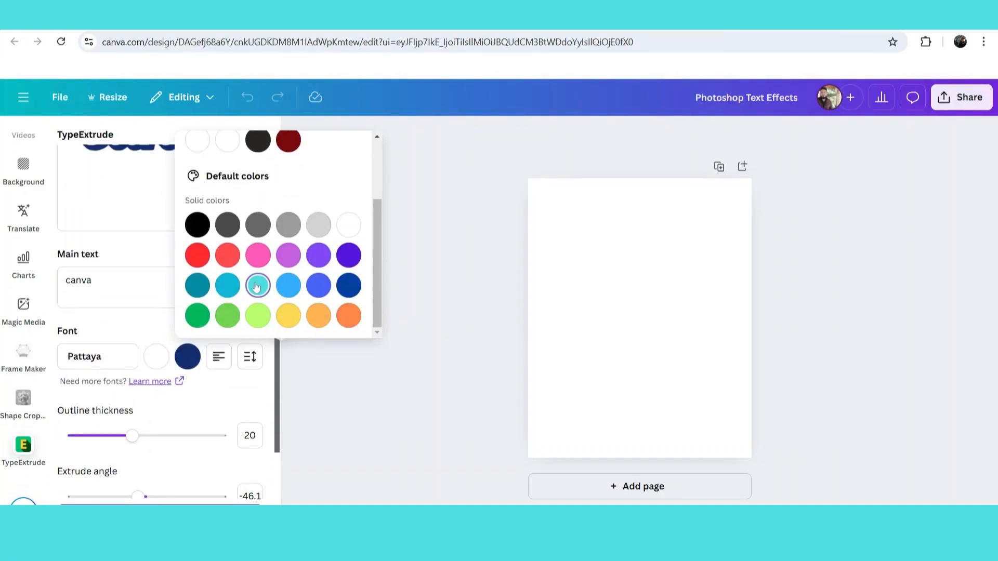
left_click(218, 363)
- Extend the main text to "canva is awesome", with "awesome" on a second line
scroll(219, 362, "up", 3)
scroll(221, 361, "down", 3)
left_click(97, 214)
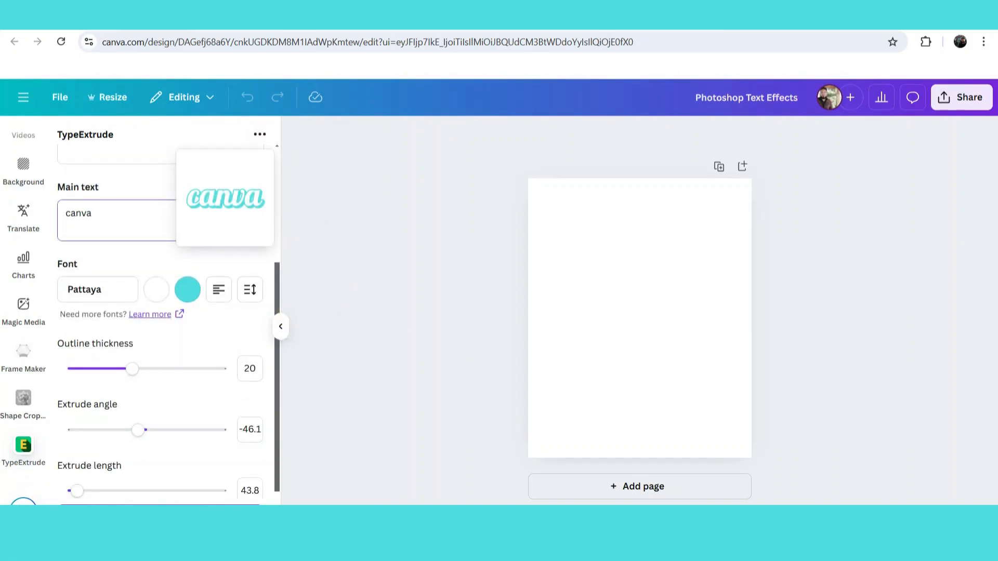
type("is aw")
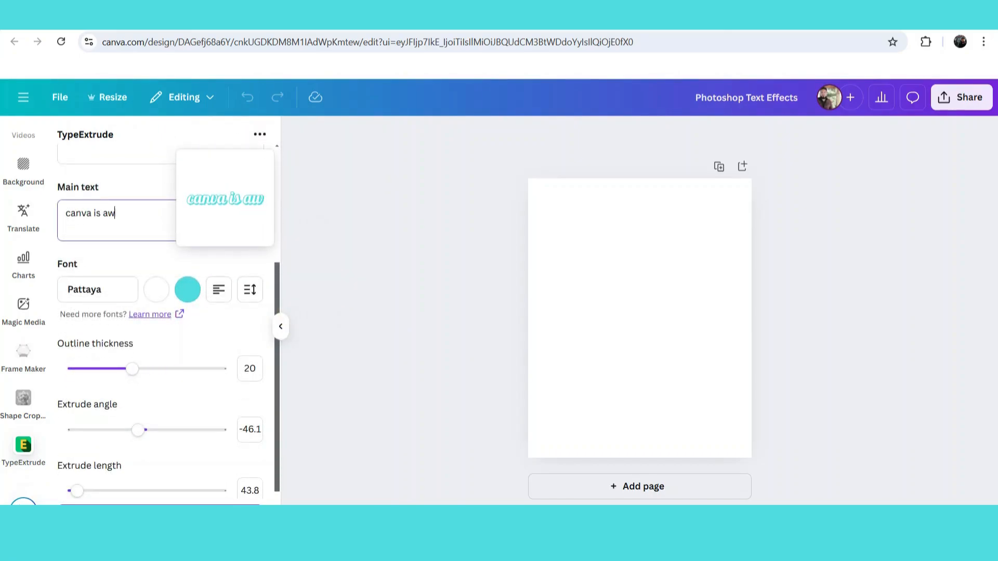
type("some")
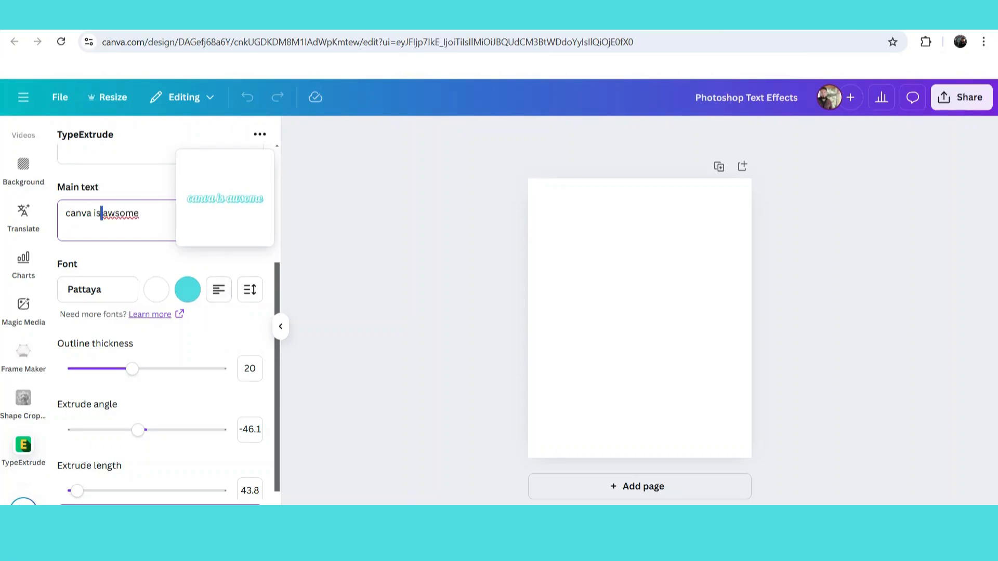
key("Return")
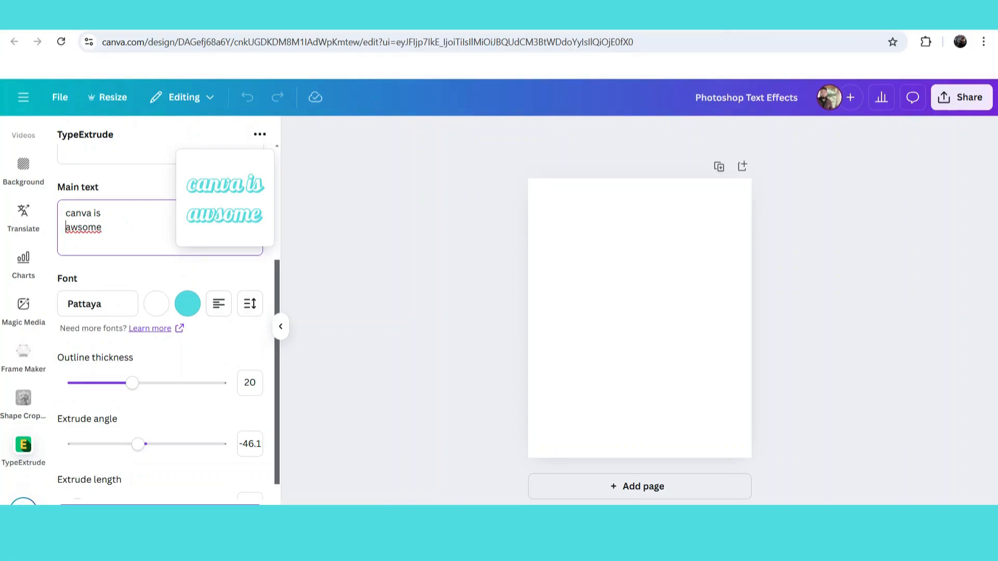
double_click(87, 227)
type("awesome")
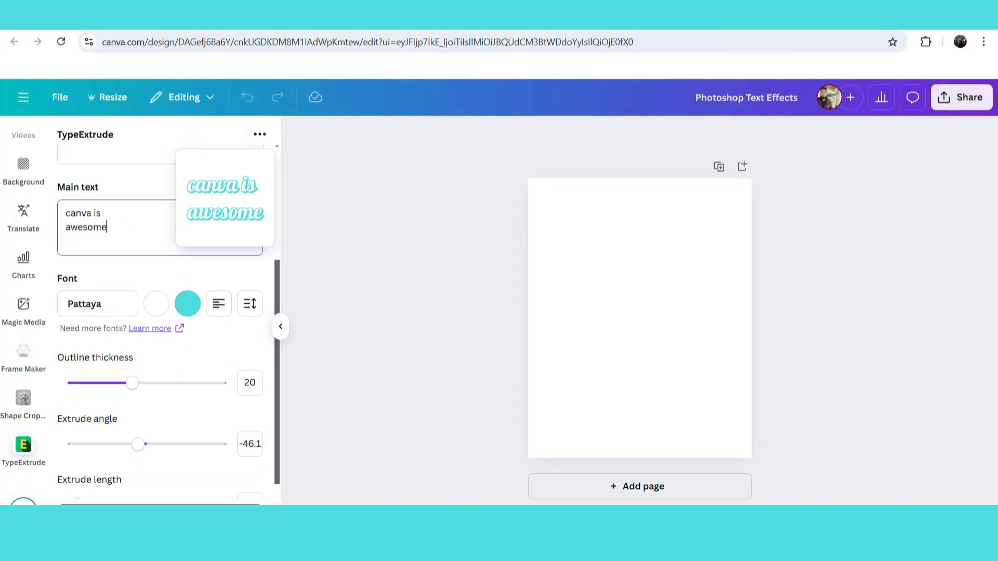
- Cycle the two-line text through centre and right alignment and return it to left alignment
left_click(217, 306)
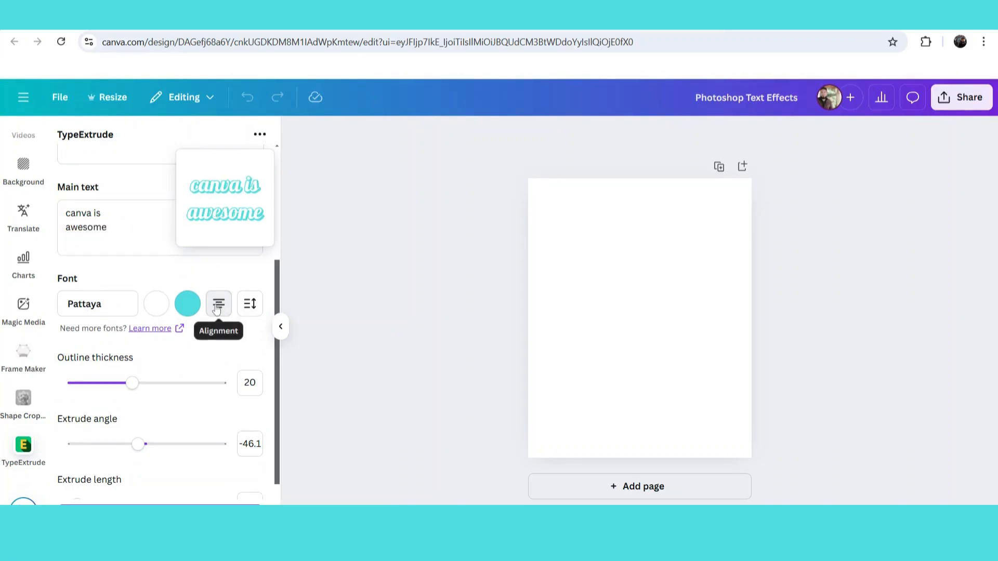
left_click(217, 306)
left_click(218, 307)
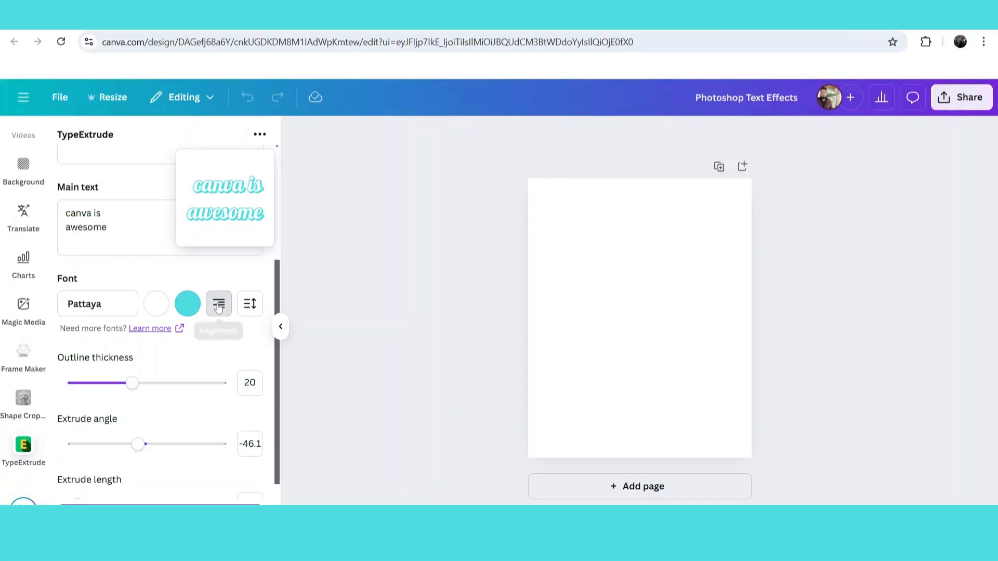
- Reduce the line height of the two-line text to -1.9
left_click(249, 306)
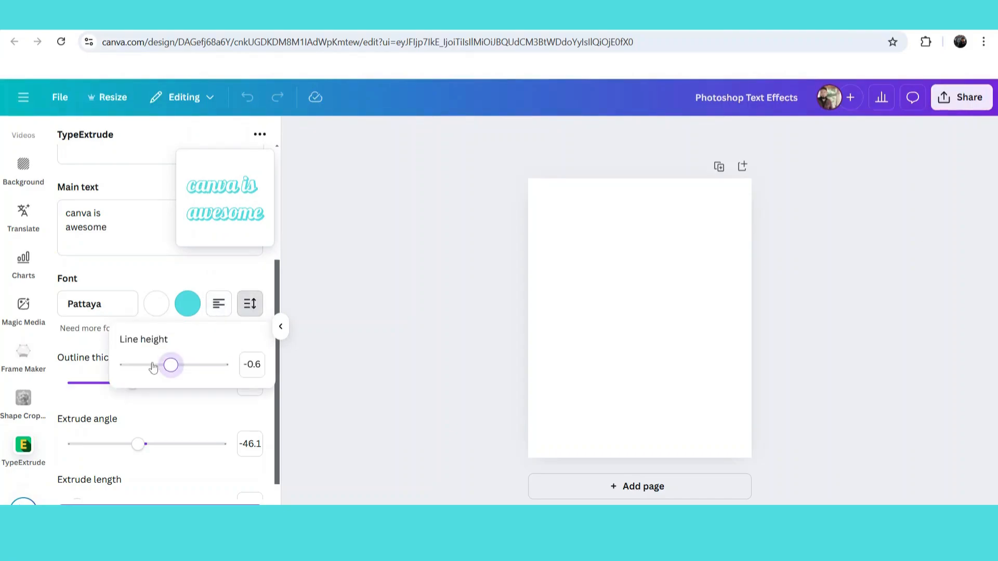
mouse_move(171, 365)
left_mouse_down()
mouse_move(222, 365)
mouse_move(109, 366)
mouse_move(166, 368)
left_mouse_up()
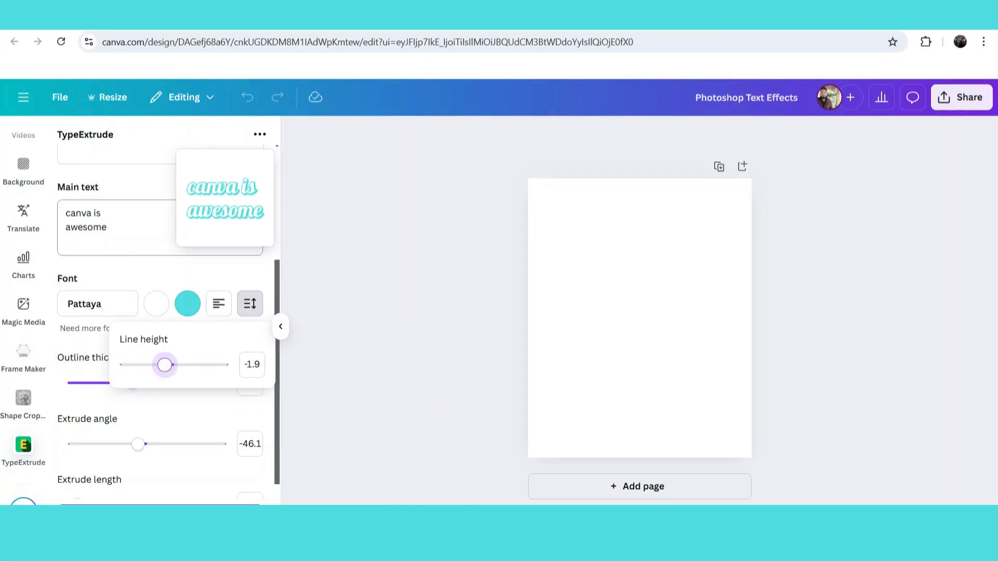
left_click(146, 235)
- Delete the added words "is awesome" so the main text reads only "canva"
left_click(108, 227)
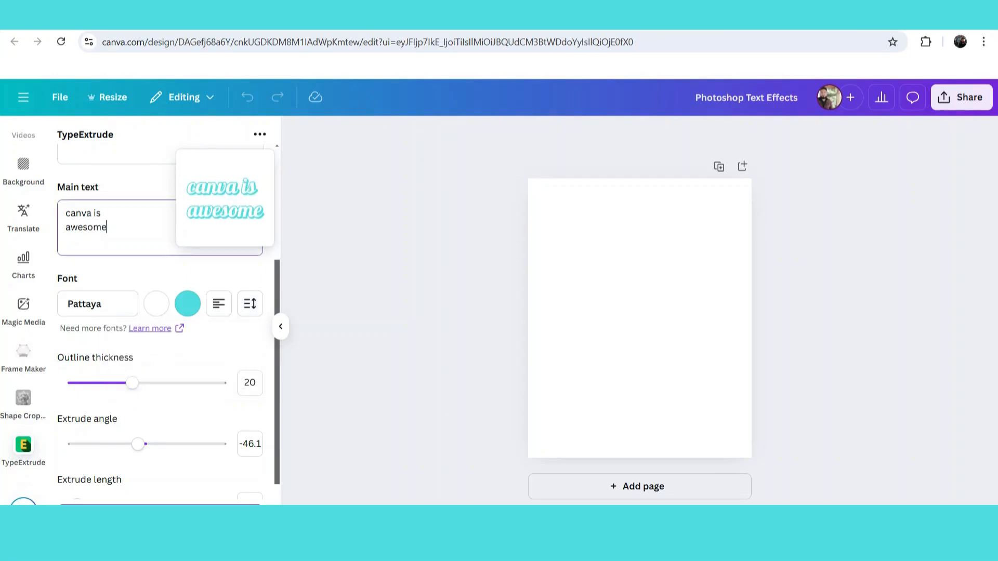
key("BackSpace")
key("BackSpace")
key("BackSpace")
key("BackSpace")
key("BackSpace")
key("BackSpace")
key("BackSpace")
key("BackSpace")
key("BackSpace")
key("BackSpace")
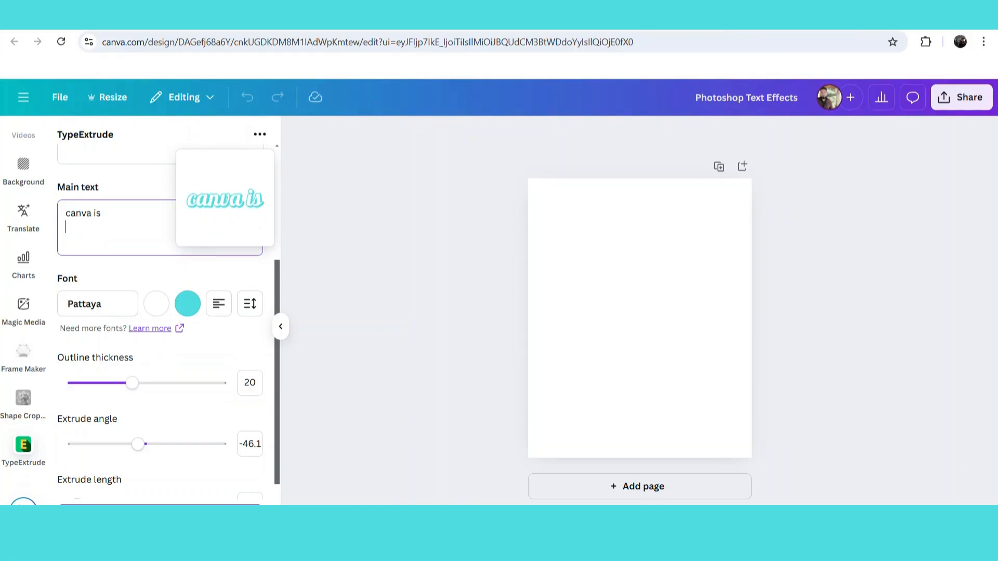
left_click(249, 327)
- Change the text's font to Pirata One Regular and return to the effect settings
left_click(110, 291)
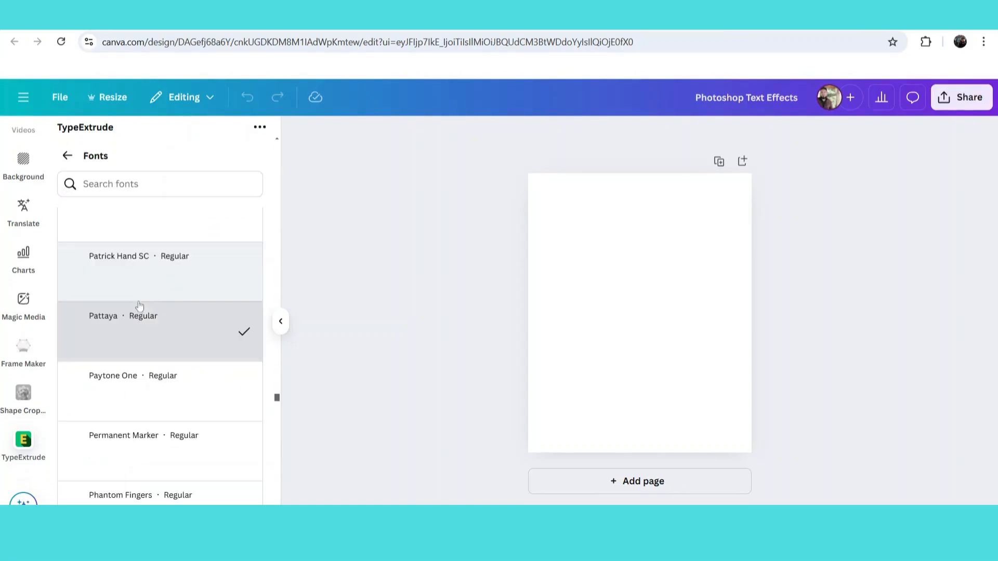
scroll(190, 360, "down", 5)
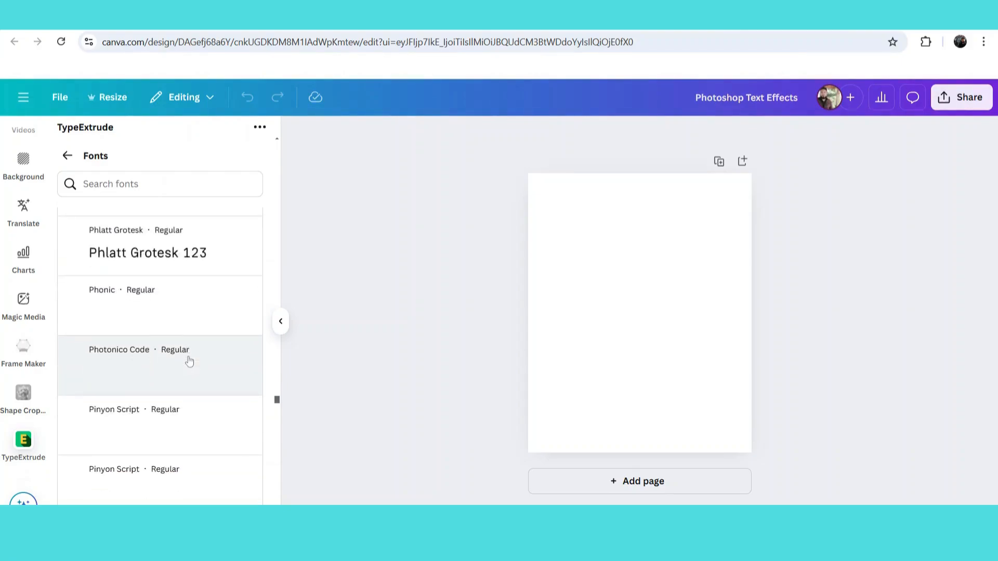
scroll(140, 364, "down", 5)
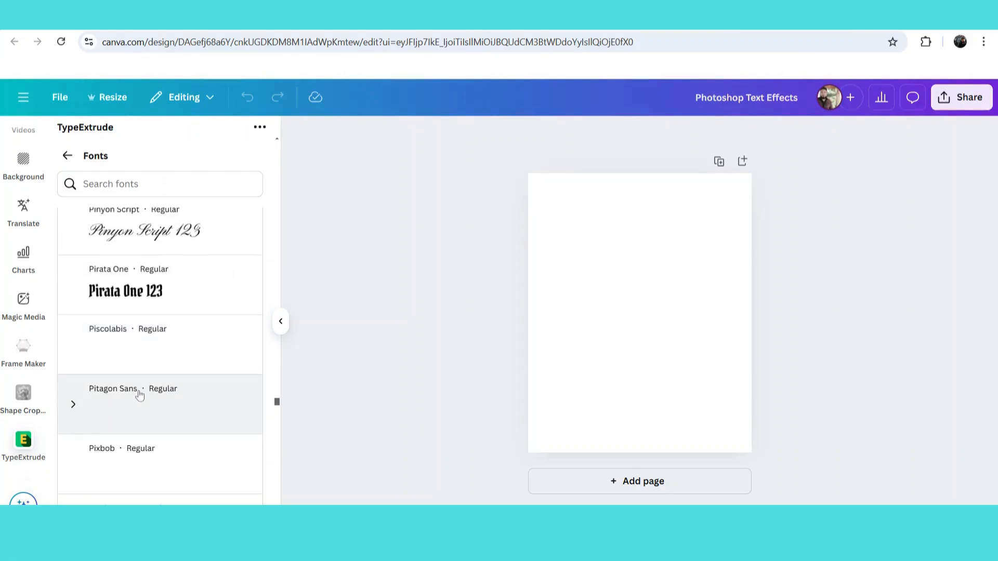
left_click(162, 301)
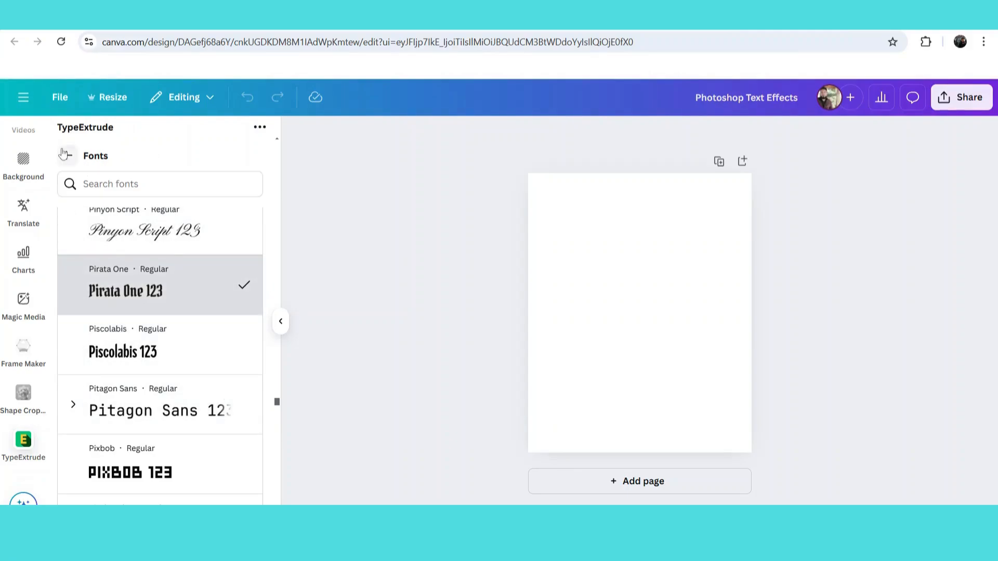
left_click(65, 156)
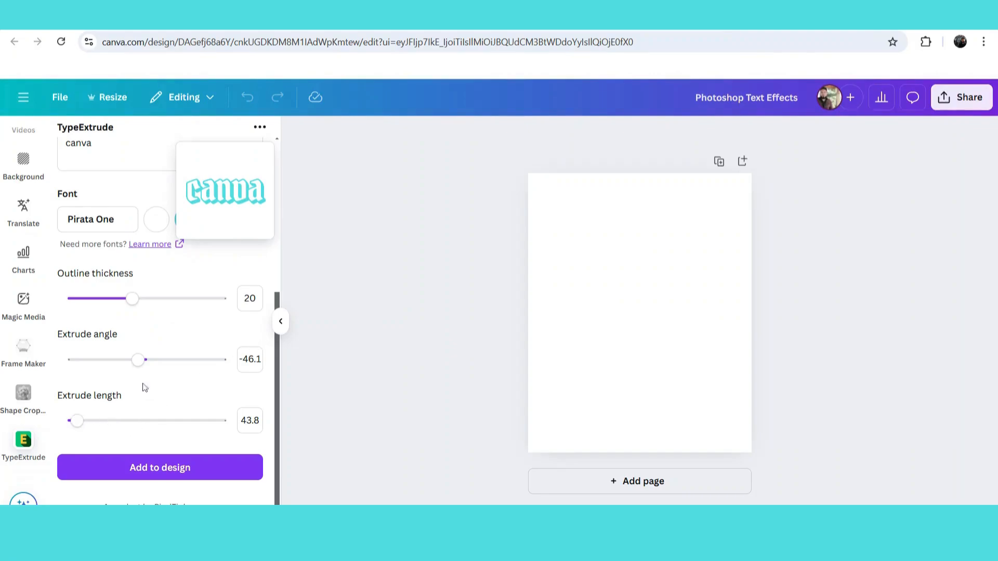
- Set the extrude angle to -115.8 and the outline thickness to 25.2
mouse_move(137, 359)
left_mouse_down()
mouse_move(191, 362)
mouse_move(124, 359)
left_mouse_up()
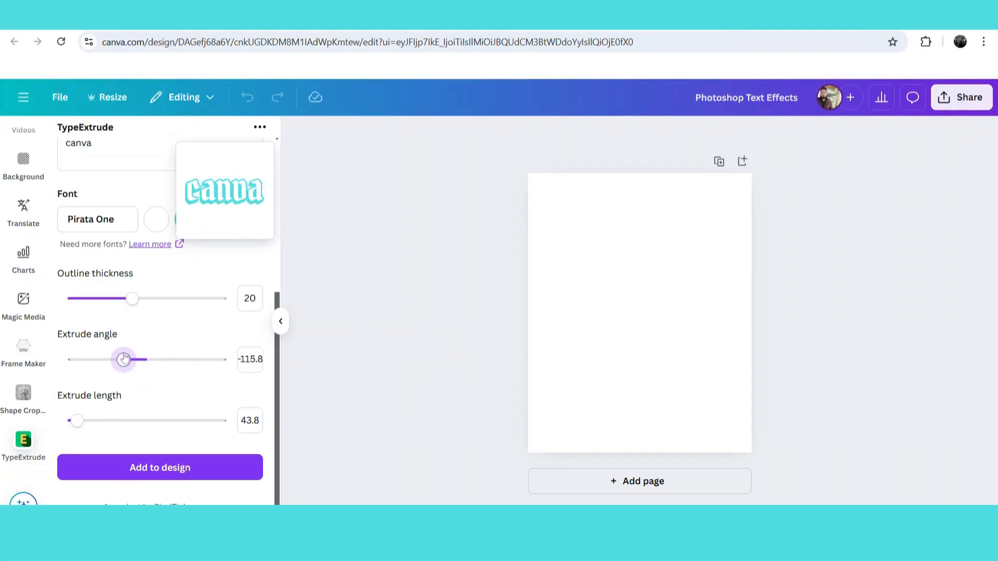
mouse_move(132, 298)
left_mouse_down()
mouse_move(210, 300)
mouse_move(73, 297)
mouse_move(238, 307)
mouse_move(149, 305)
left_mouse_up()
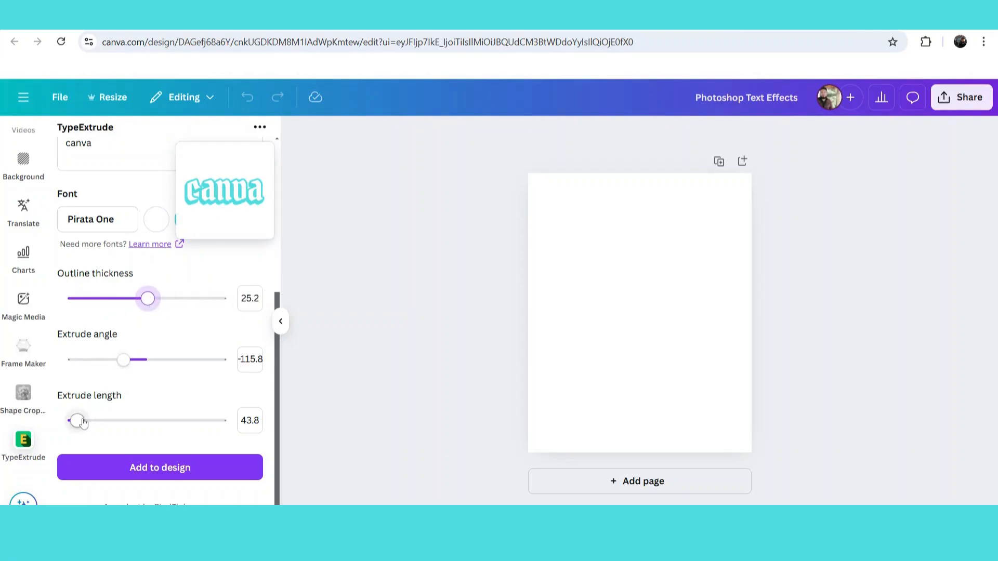
- Set the extrude length to about 1412 and add the extruded "canva" text to the design
left_click_drag(83, 424, 178, 420)
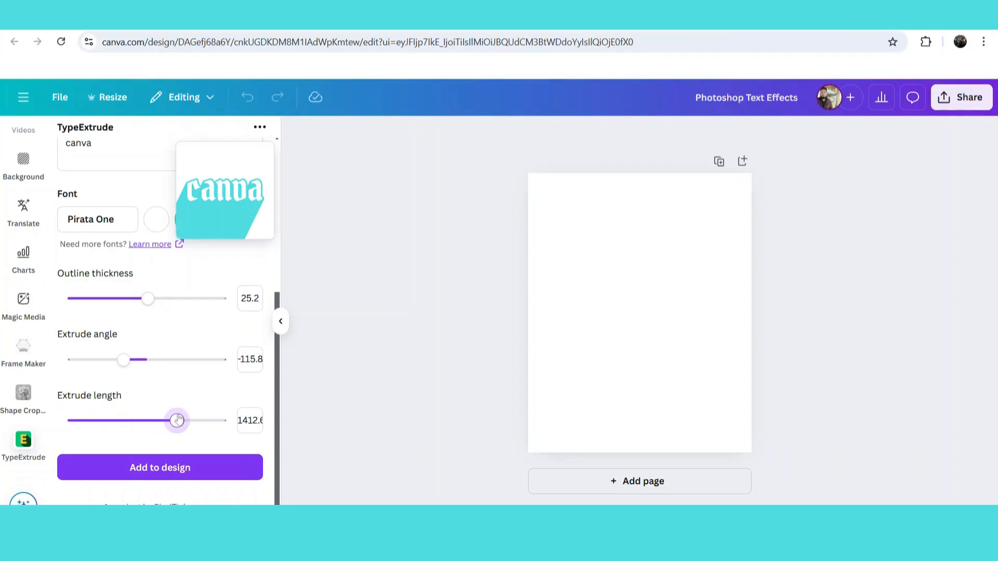
left_click(166, 470)
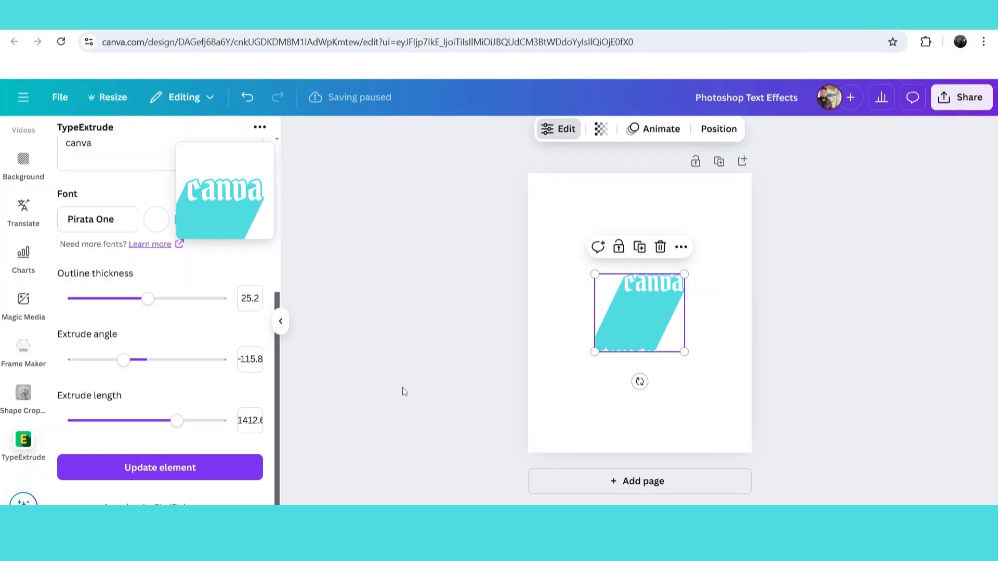
- Enlarge the extruded "canva" element to about the page width and position it so the extrusion runs off the page's bottom and left edges
left_click_drag(644, 317, 568, 426)
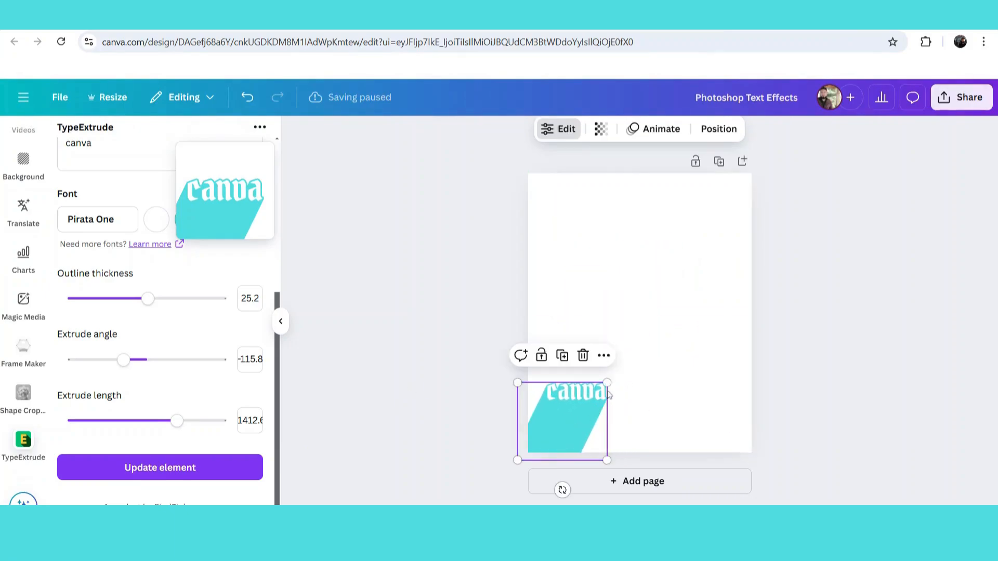
left_click_drag(609, 383, 765, 292)
left_click_drag(640, 360, 636, 370)
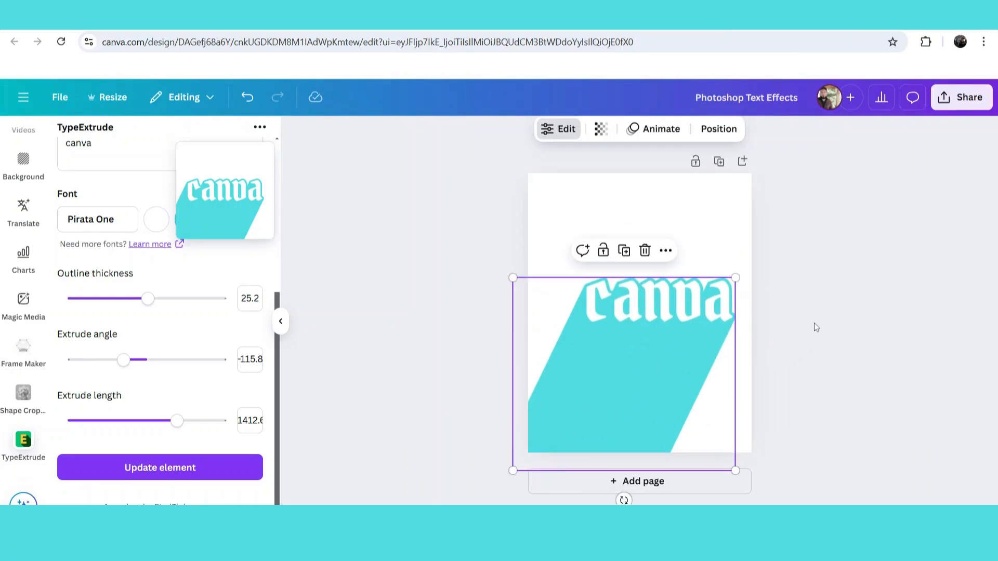
left_click(389, 253)
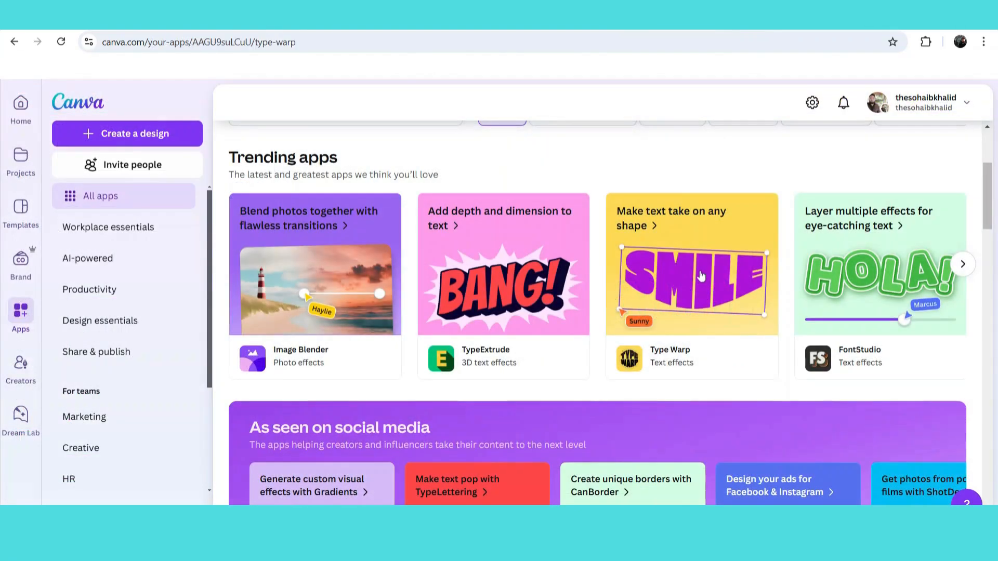
- Open the Type Warp app's details, browse its preview images and use it in the existing design
left_click(744, 367)
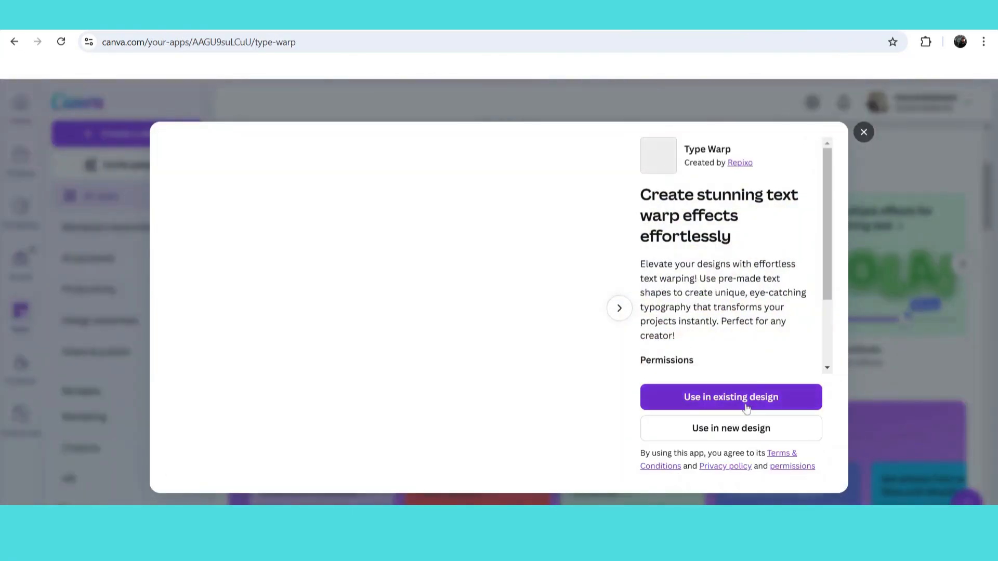
left_click(746, 400)
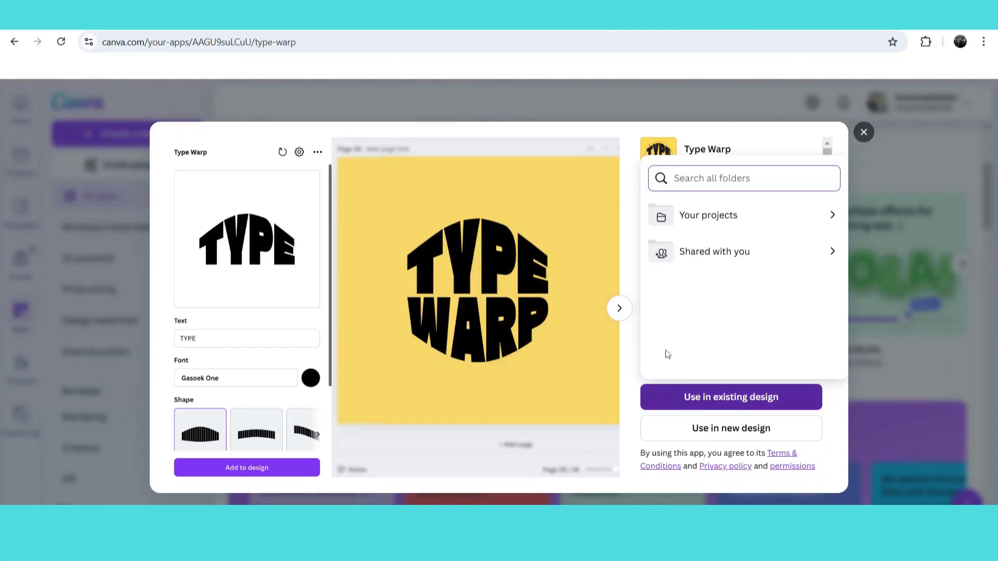
left_click(617, 309)
left_click(618, 309)
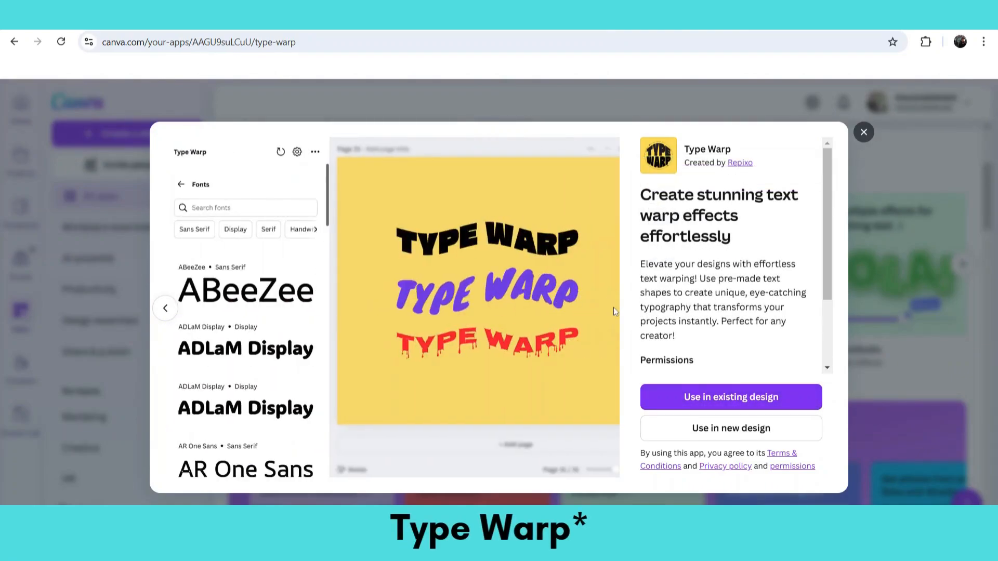
left_click(735, 397)
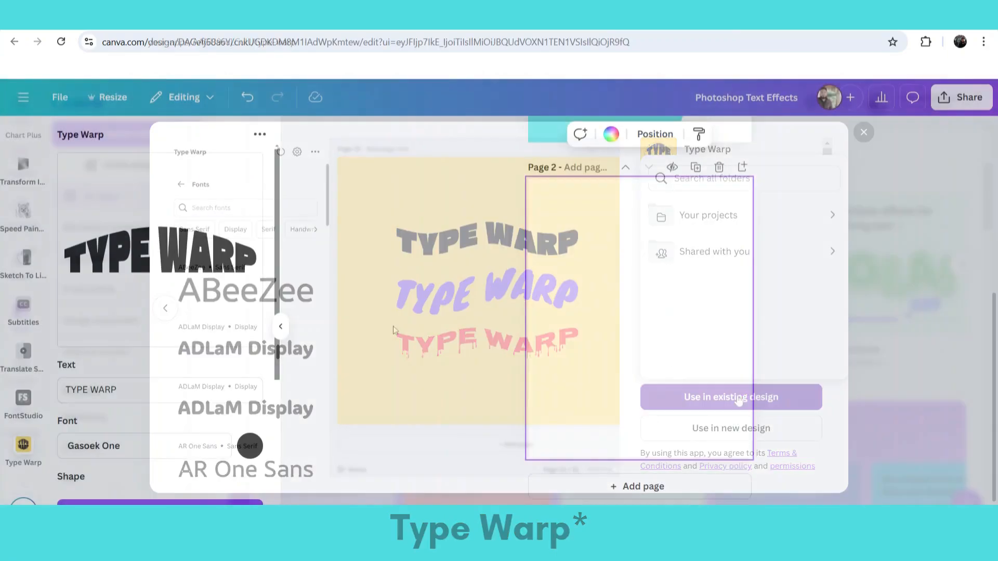
- Replace the Type Warp sample text with "canva"
left_click(78, 390)
key("ctrl+a")
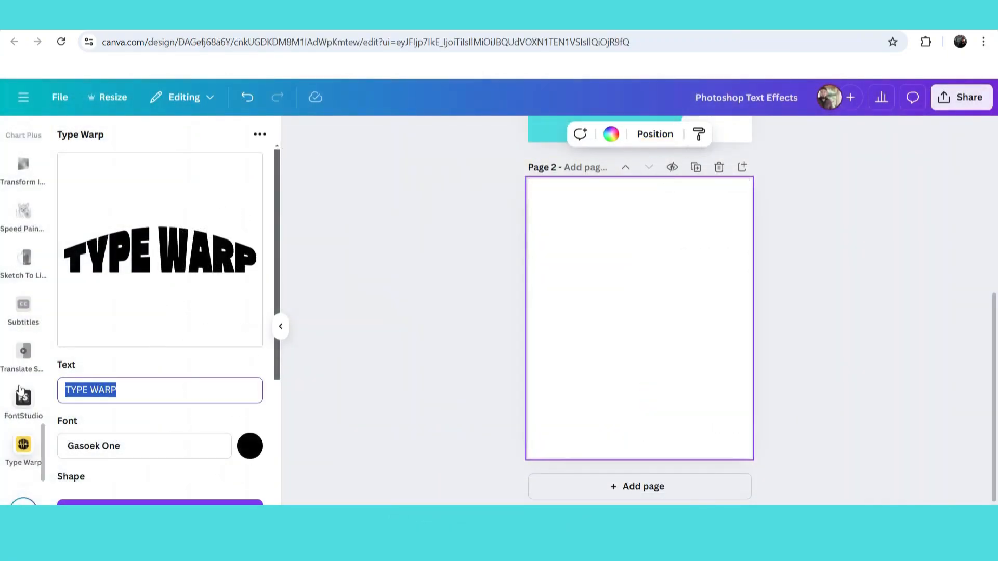
type("canva")
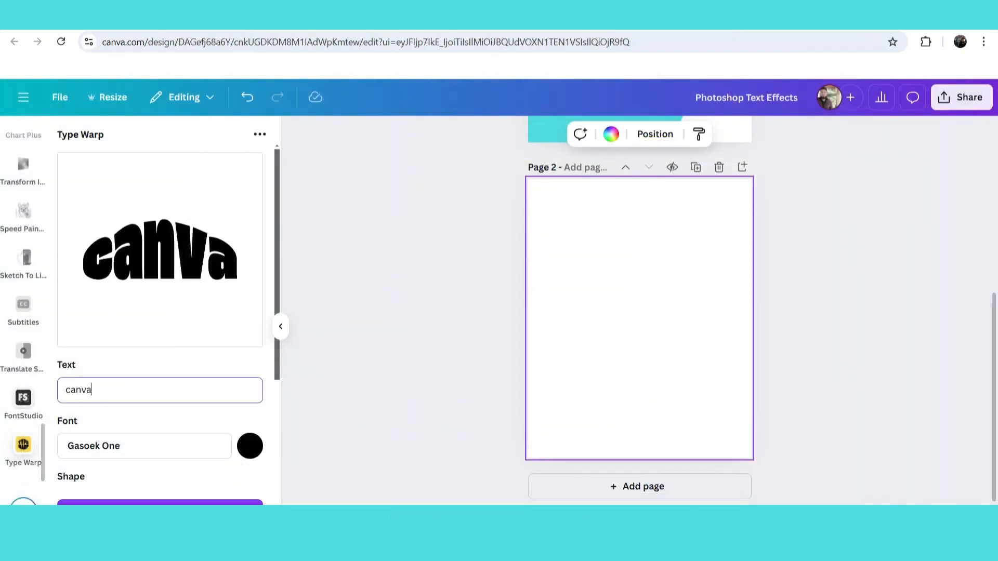
- Try the second and third warp shapes on the "canva" text and lower the curve amount
scroll(153, 382, "down", 3)
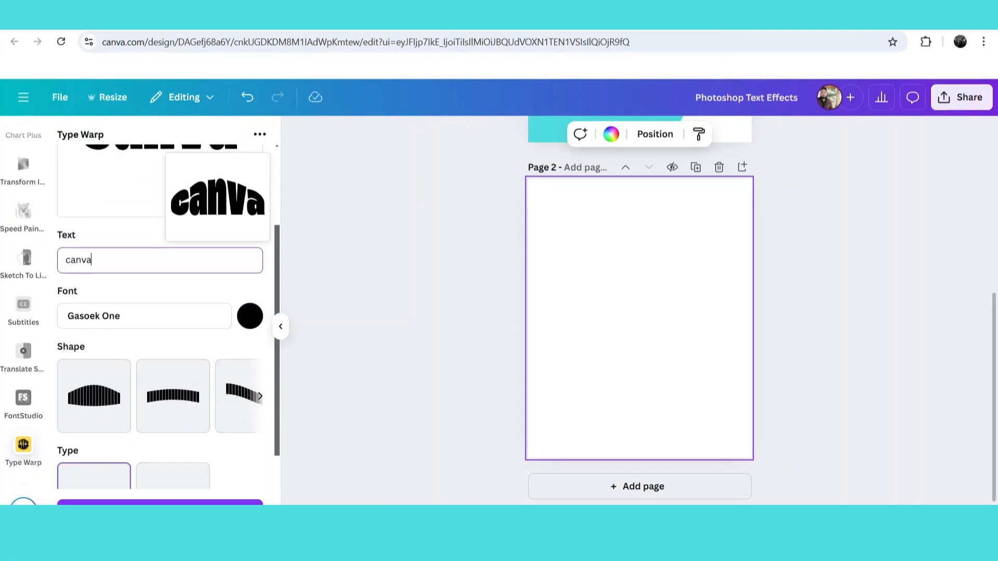
left_click(172, 397)
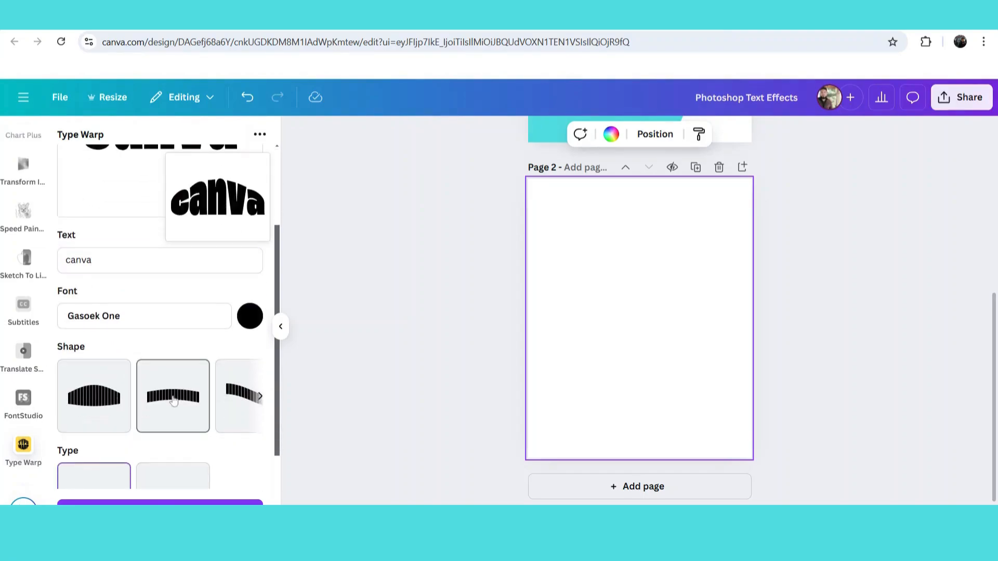
left_click(232, 401)
scroll(204, 389, "down", 1)
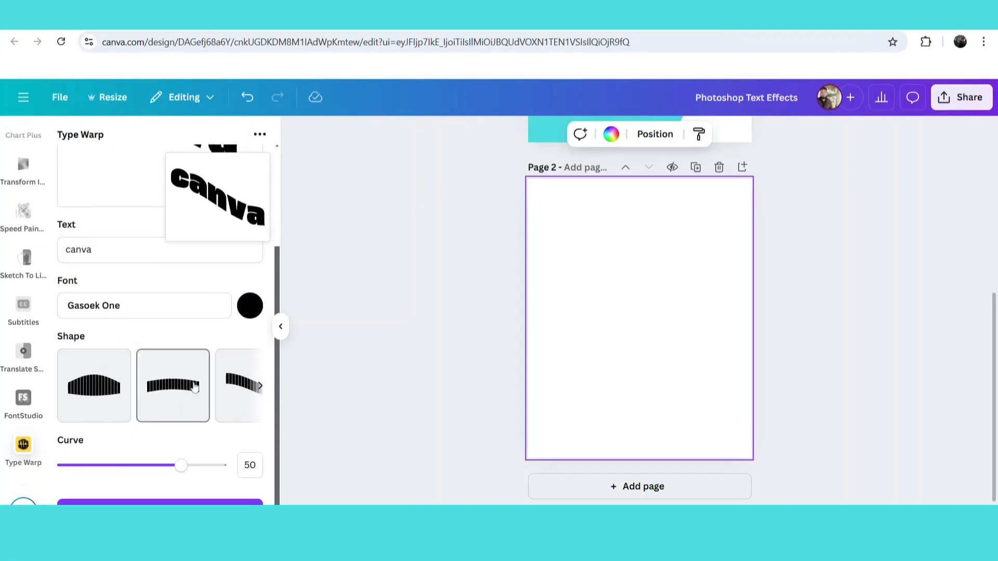
left_click_drag(180, 457, 146, 453)
- Apply the first bulging shape with the upward type and add the warped "canva" text to page 2
left_click(100, 384)
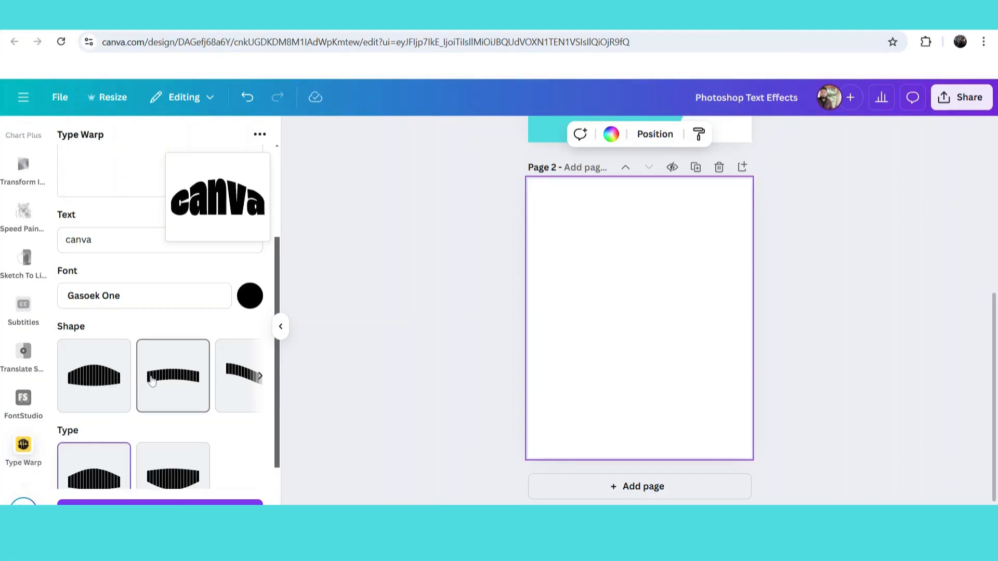
scroll(151, 380, "down", 3)
left_click(183, 490)
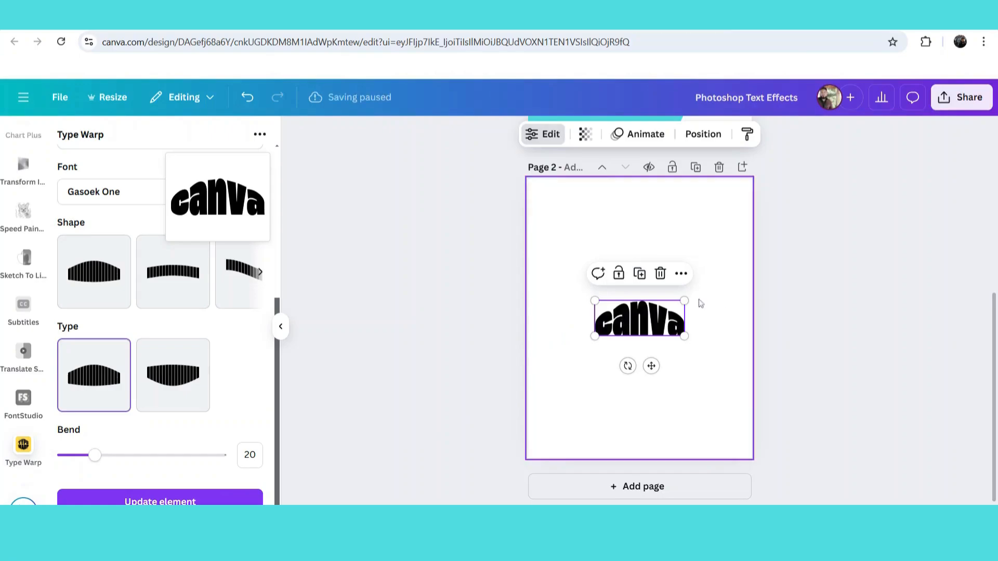
- Move the warped "canva" element up, duplicate it and place the copy below the original
left_click_drag(640, 330, 639, 273)
left_click(629, 335)
left_click(636, 276)
key("ctrl+d")
left_click_drag(648, 272, 646, 326)
- Switch the lower "canva" copy to the downward-bulging type, update it and move it up against the original
left_click(176, 390)
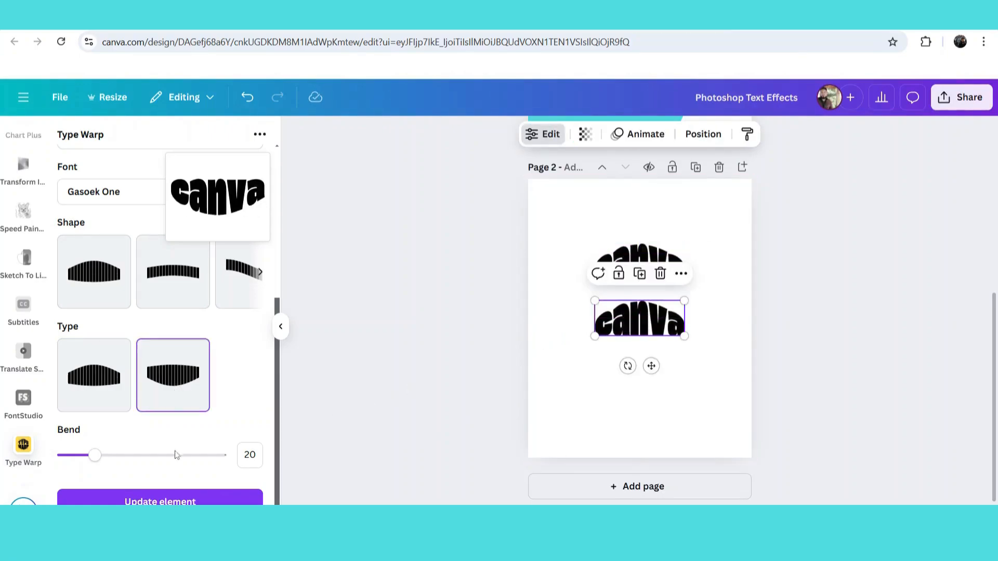
left_click(175, 500)
left_click_drag(642, 328, 641, 306)
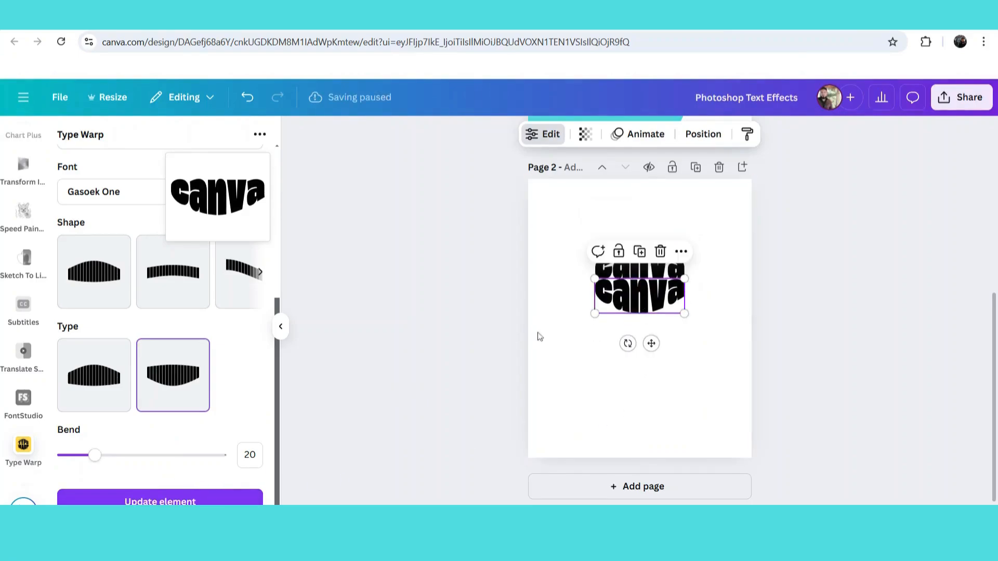
- Recolor the lower "canva" element turquoise, update it and shift it slightly down
scroll(156, 410, "up", 4)
left_click(250, 387)
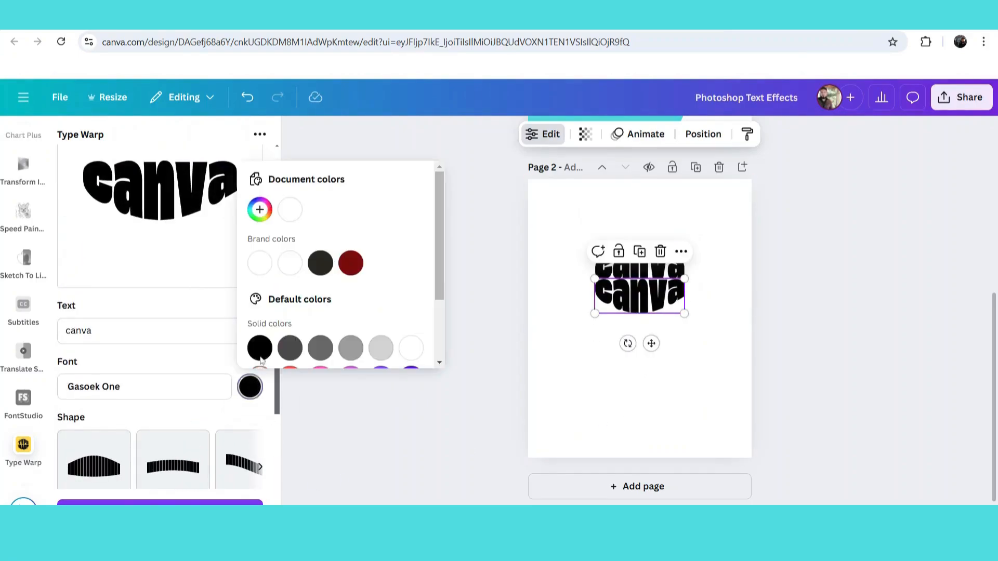
scroll(323, 290, "down", 3)
left_click(321, 315)
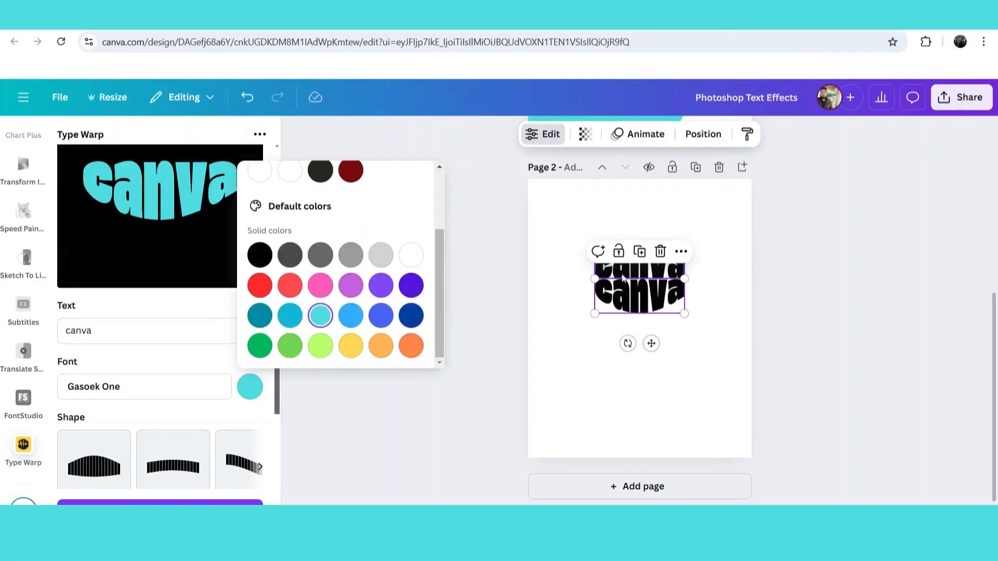
key("Escape")
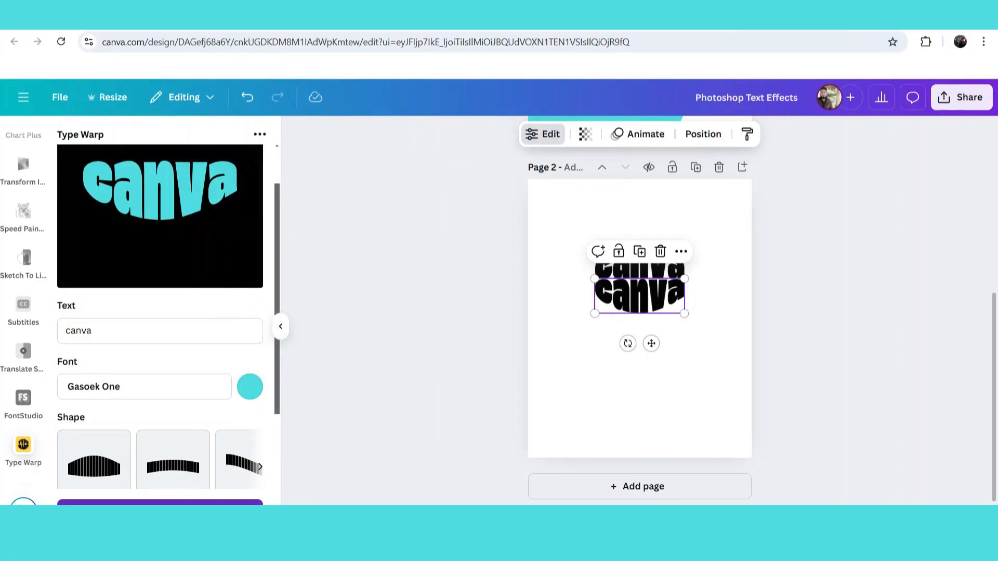
left_click_drag(638, 303, 638, 314)
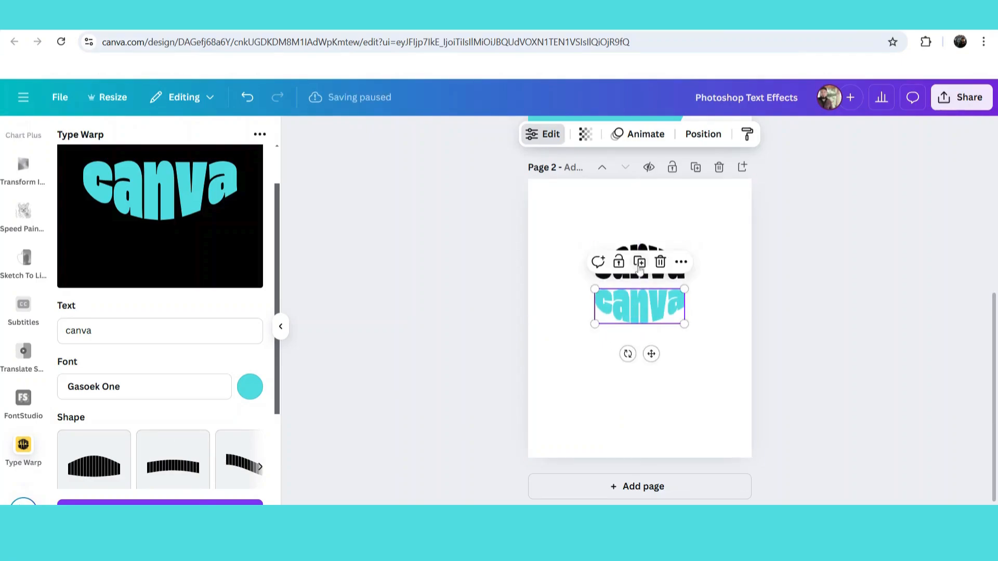
- Fit the turquoise "canva" directly under the black one, enlarge both together to about three quarters of the page width and center them
left_click(605, 281)
left_click_drag(631, 316, 636, 308)
left_click_drag(695, 355, 586, 255)
left_click_drag(685, 243, 669, 308)
- Try the maximum bend on the upward-bulging Type Warp preview
scroll(147, 383, "down", 4)
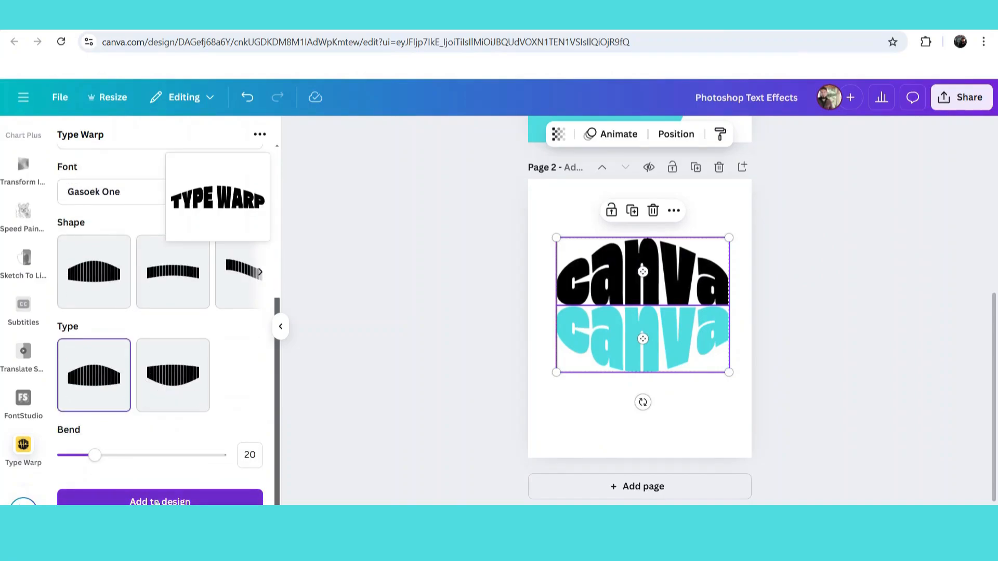
left_click_drag(94, 455, 229, 455)
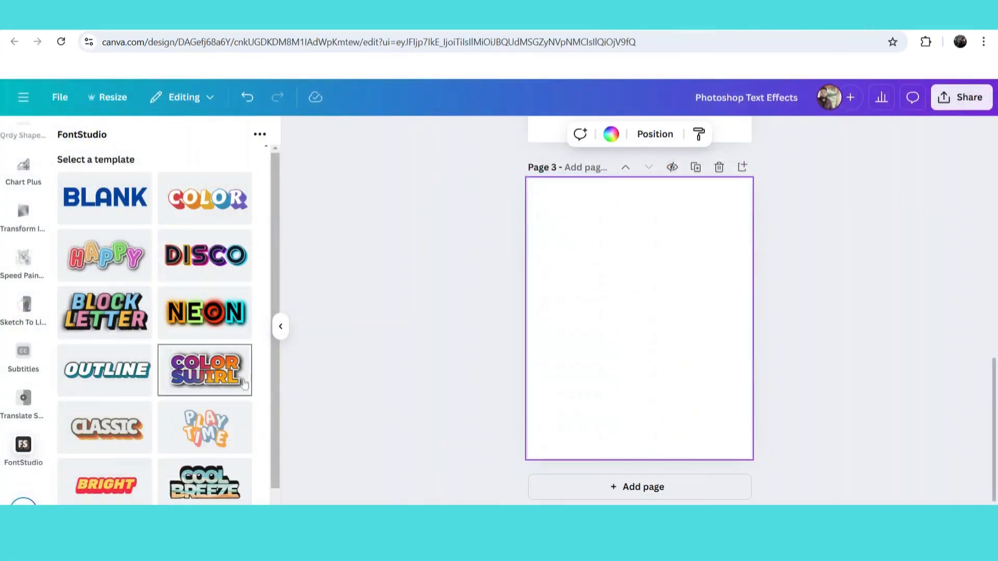
- Choose the Color Swirl template in FontStudio and set its text to "Canva"
left_click(192, 370)
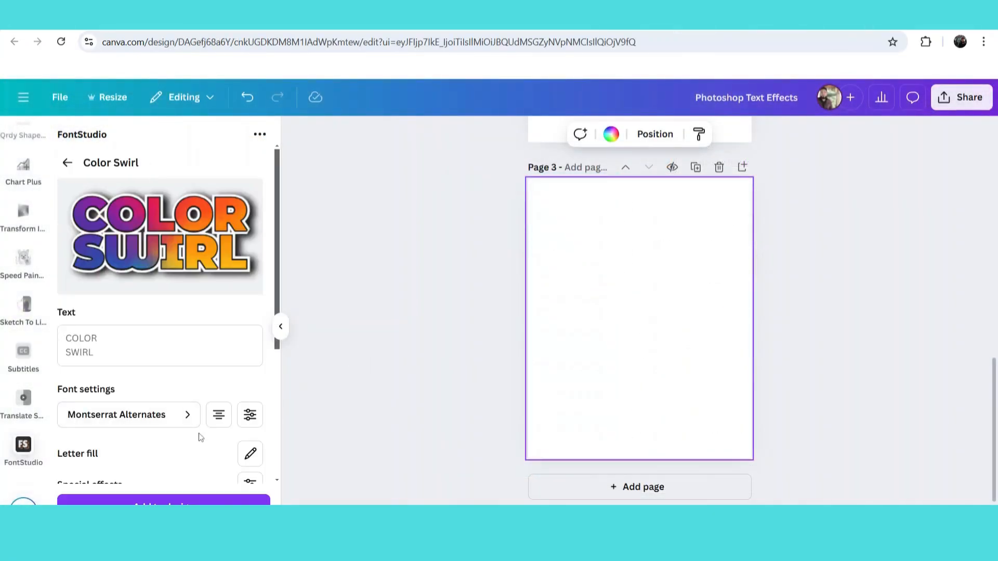
key("ctrl+a")
type("ca")
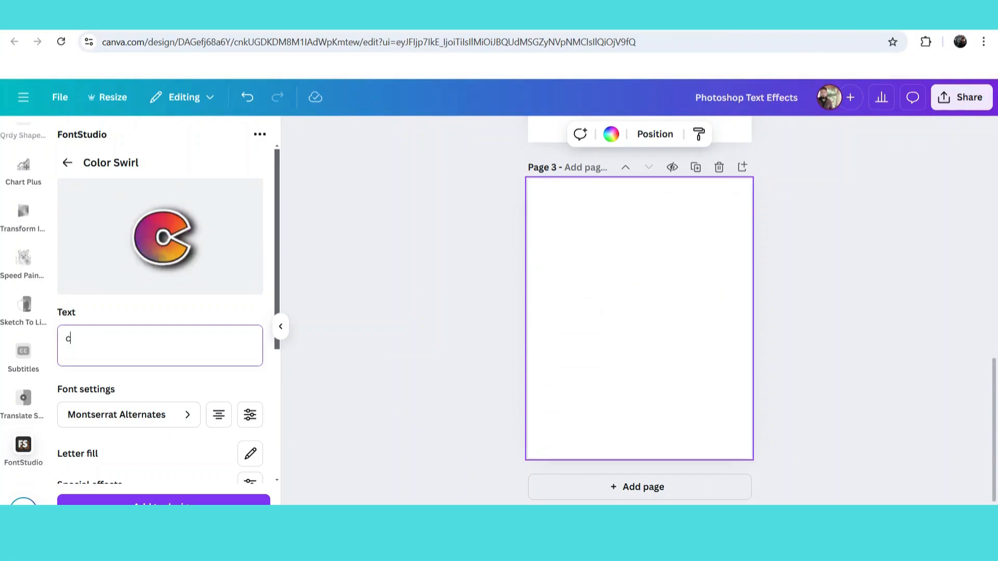
key("BackSpace")
key("BackSpace")
type("Ca")
type("c")
key("BackSpace")
type("va")
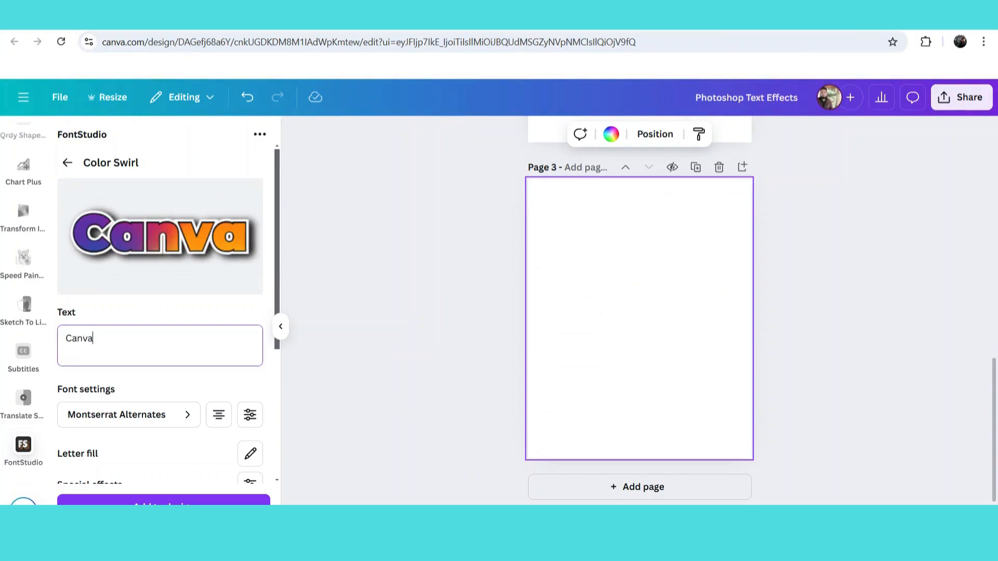
- Change the letter fill from an image to alternating blue, yellow, pink and green colors
scroll(200, 390, "down", 2)
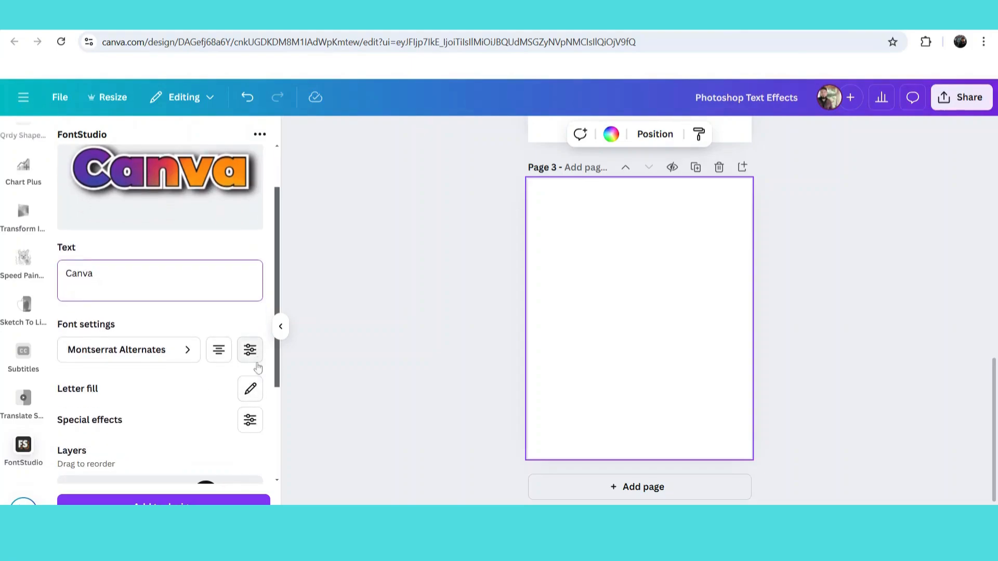
left_click(250, 389)
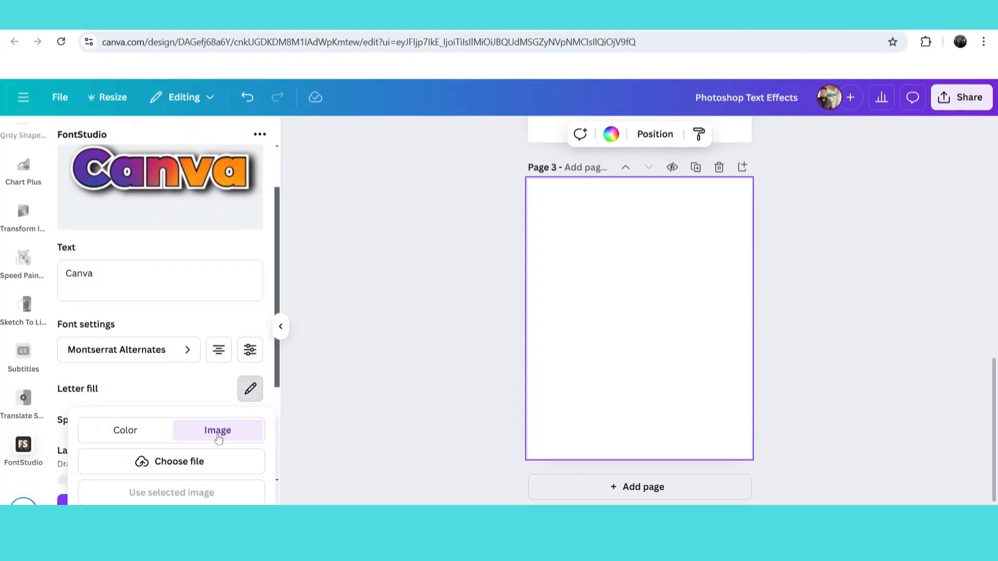
left_click(158, 435)
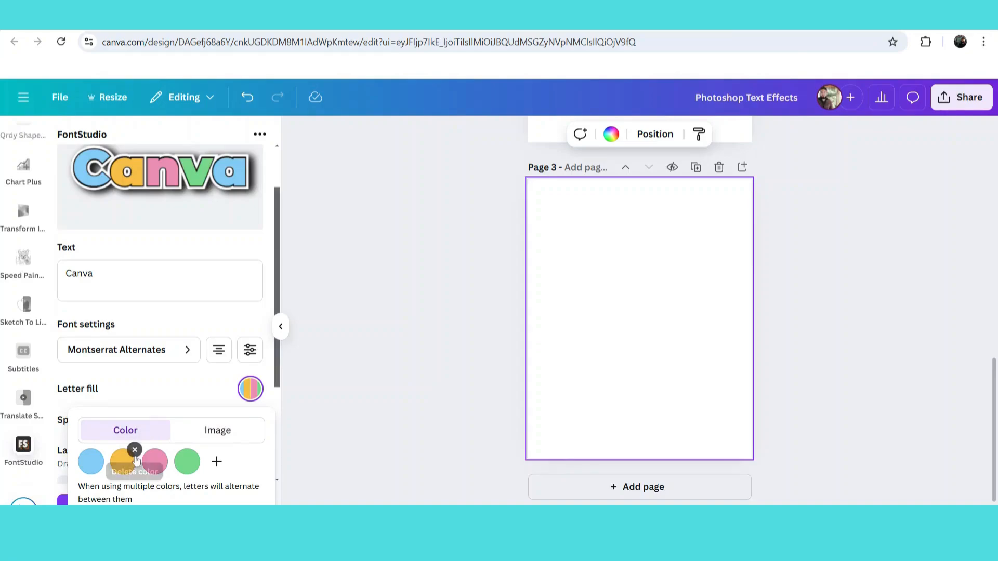
left_click(202, 396)
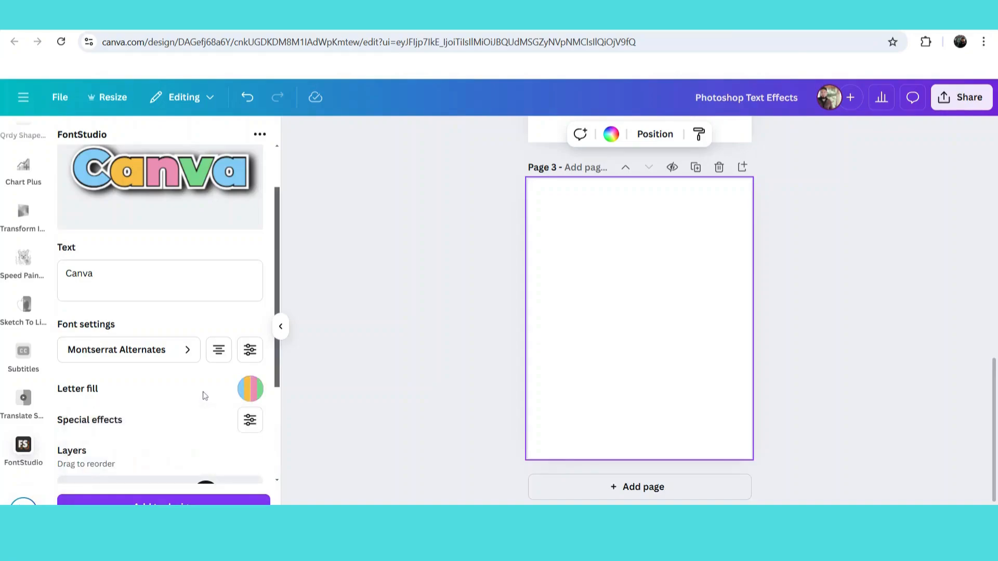
- Move the white Outline layer above the black Outline layer and check the preview
scroll(204, 396, "down", 3)
scroll(204, 396, "up", 3)
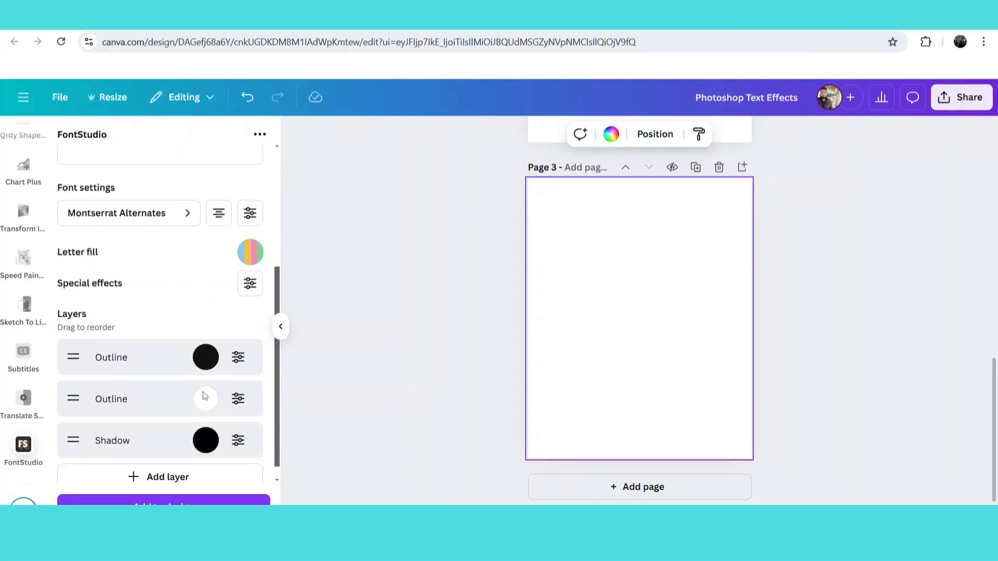
scroll(205, 395, "down", 3)
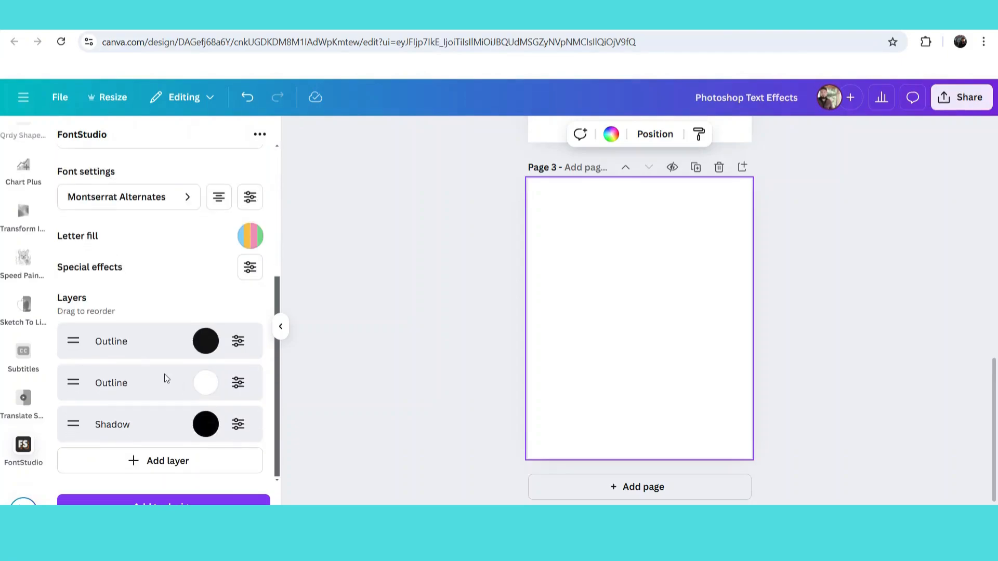
left_click_drag(76, 382, 76, 377)
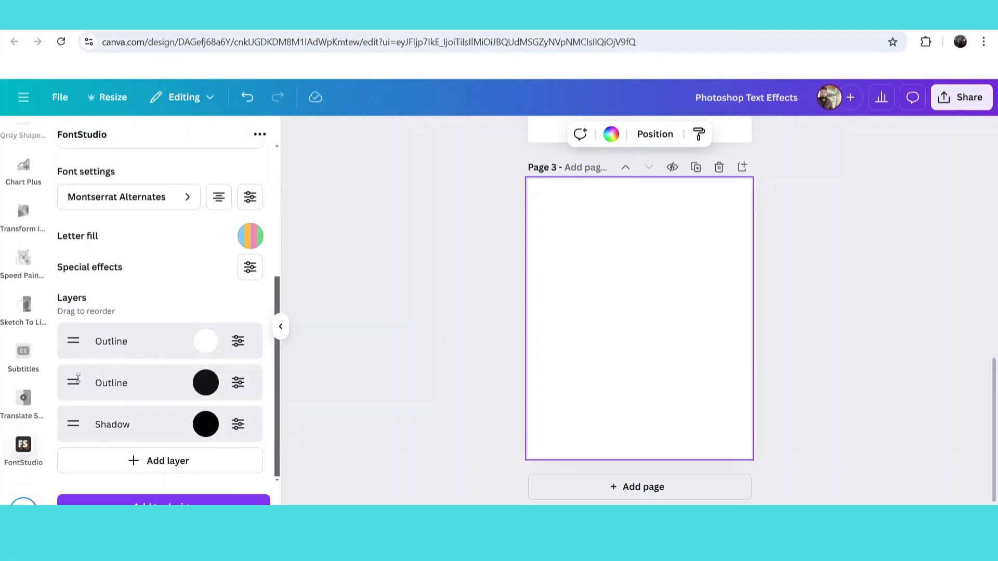
scroll(155, 406, "up", 4)
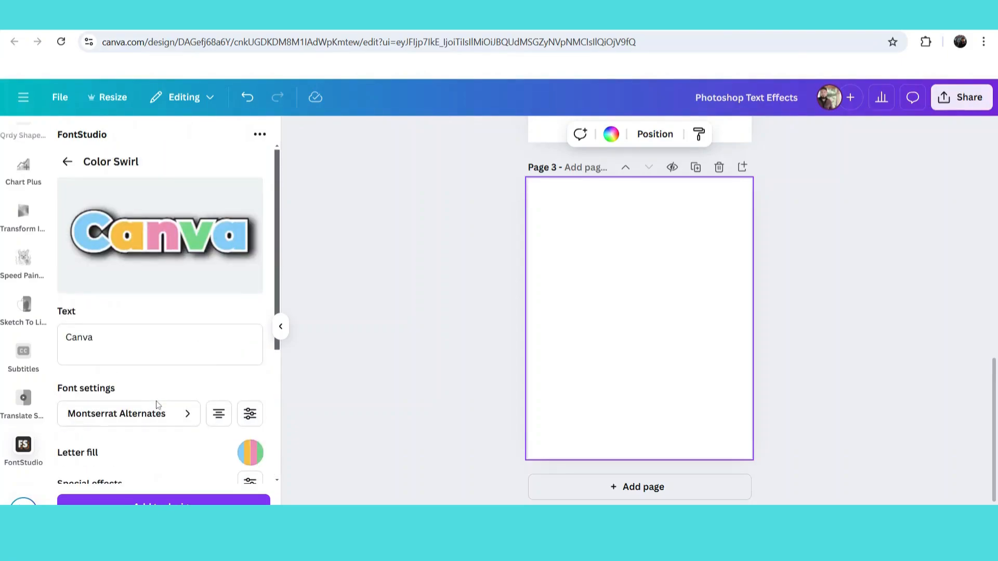
- Move the Shadow layer above both Outline layers and check the preview
scroll(155, 405, "down", 4)
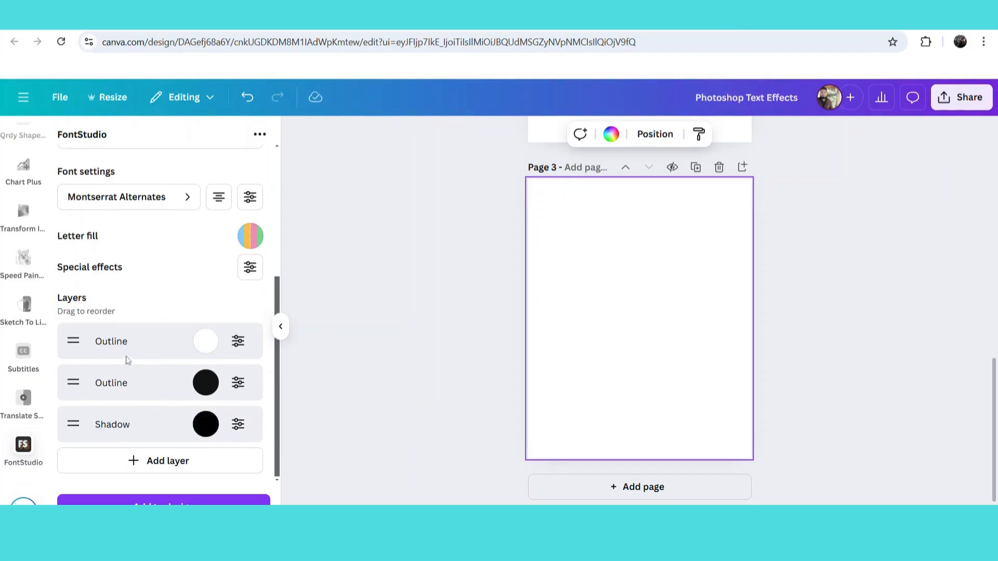
left_click_drag(73, 427, 74, 423)
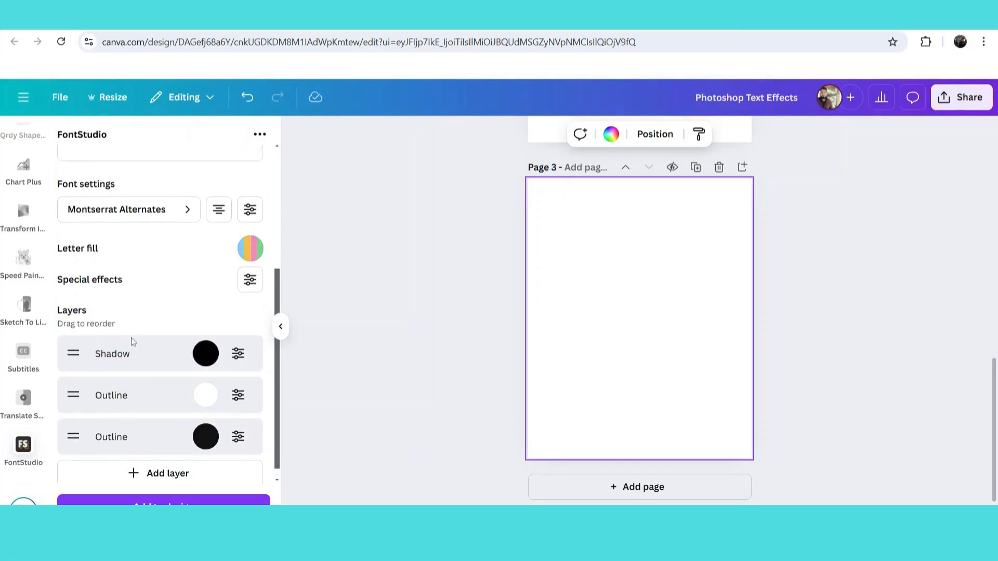
scroll(132, 342, "up", 4)
scroll(133, 341, "up", 1)
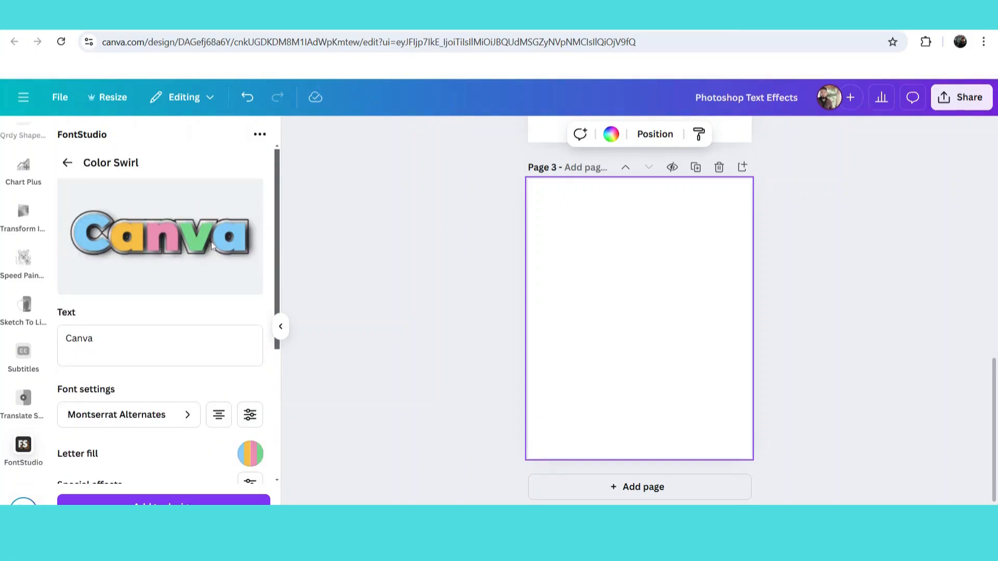
- Add the styled "Canva" text to page 3, enlarge it to about the page width and position it above the page's middle
scroll(106, 272, "down", 4)
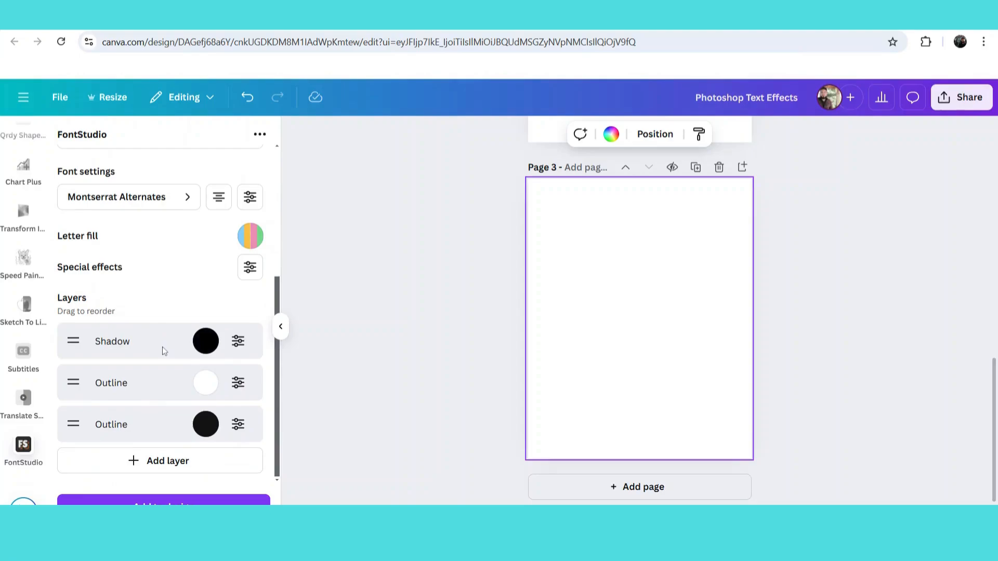
left_click(175, 502)
left_click_drag(684, 294, 627, 281)
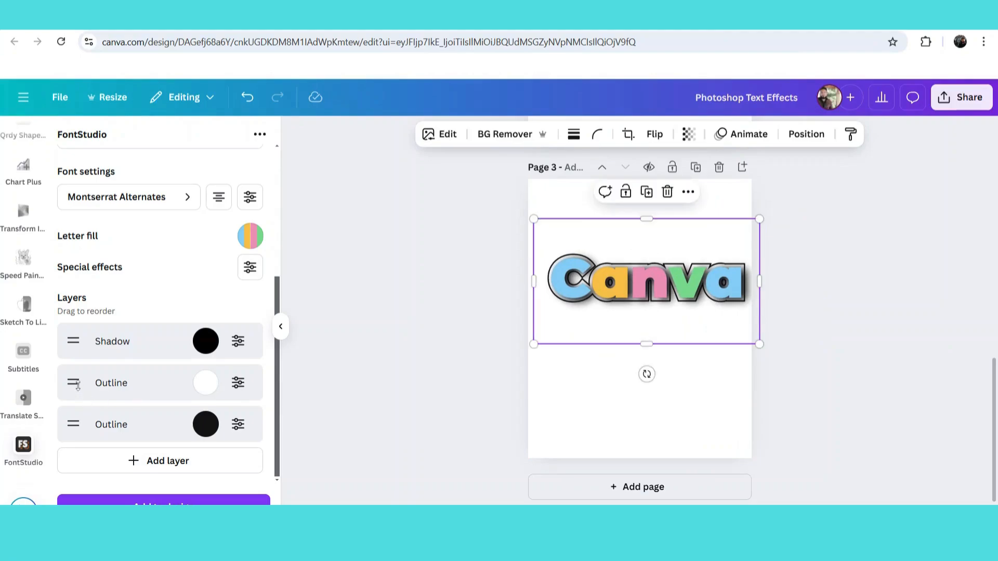
- Reorder the layers to black Outline, white Outline and Shadow, and add this version to the page as a second element
left_click_drag(77, 386, 78, 391)
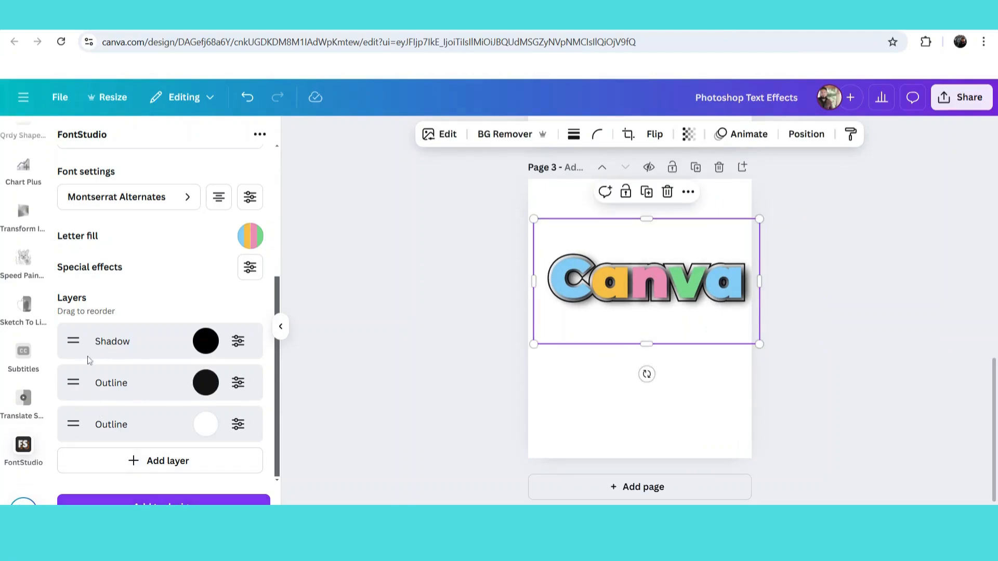
left_click_drag(75, 344, 75, 348)
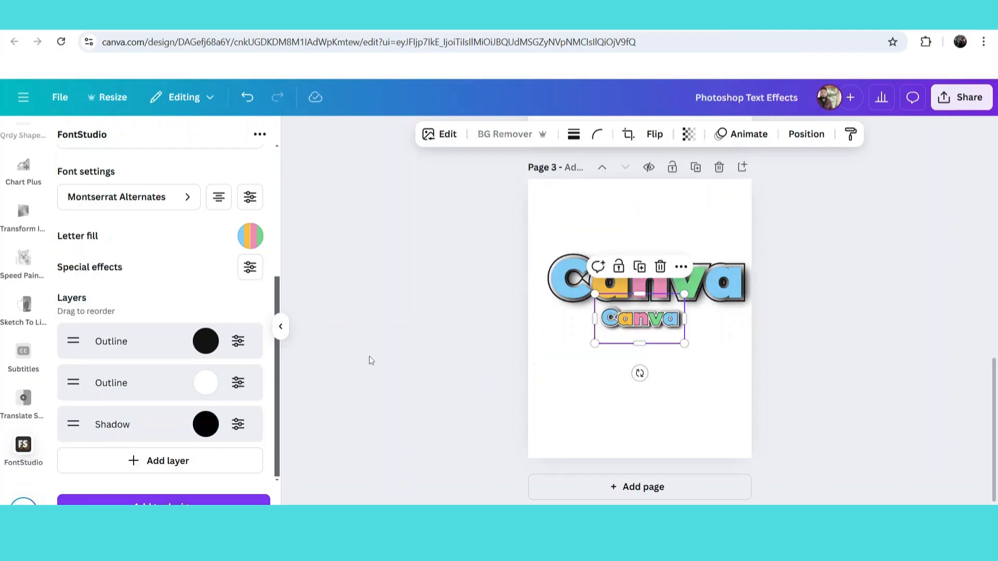
- Enlarge the second "Canva" element to slightly more than the page width and center it horizontally below the first one
left_click_drag(629, 337, 615, 371)
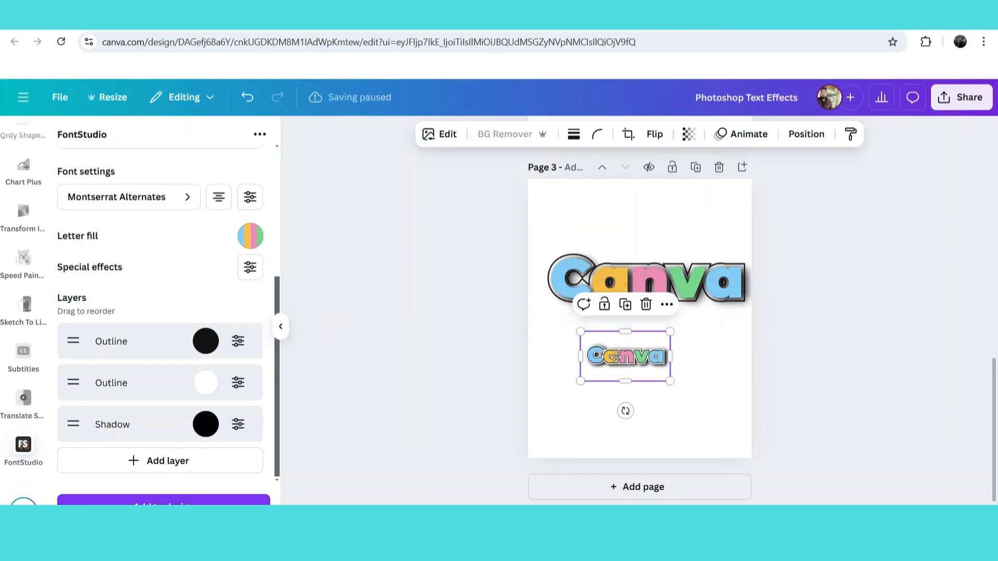
left_click_drag(670, 331, 835, 238)
left_click_drag(669, 310, 595, 361)
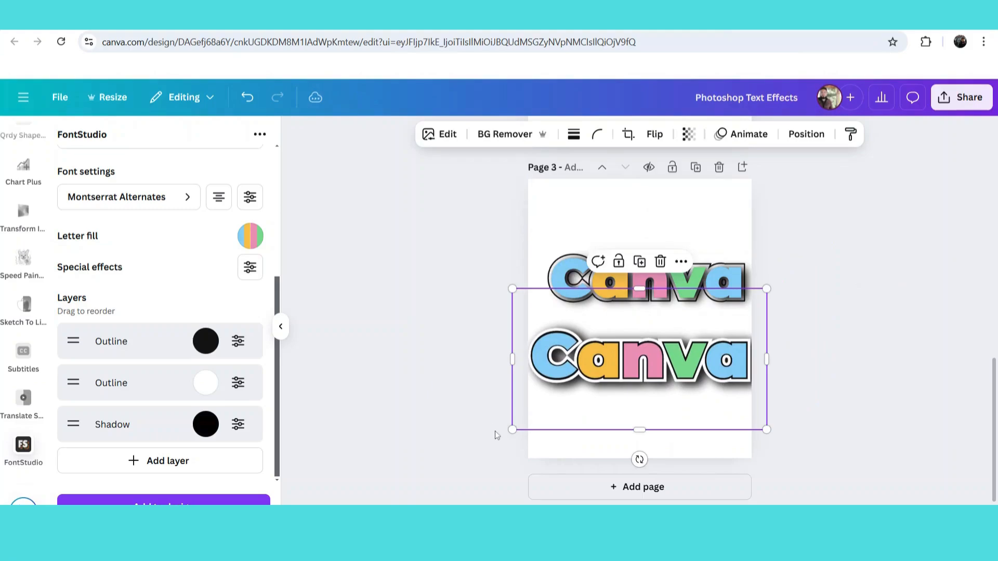
- Shrink the lower multicolored "Canva" text to about four-fifths of the page width and put it in place of the upper version, which goes off the page
left_click_drag(507, 429, 570, 399)
left_click_drag(749, 339, 720, 341)
left_click(687, 277)
left_click_drag(688, 278, 411, 273)
left_click_drag(663, 341, 663, 296)
left_click(428, 339)
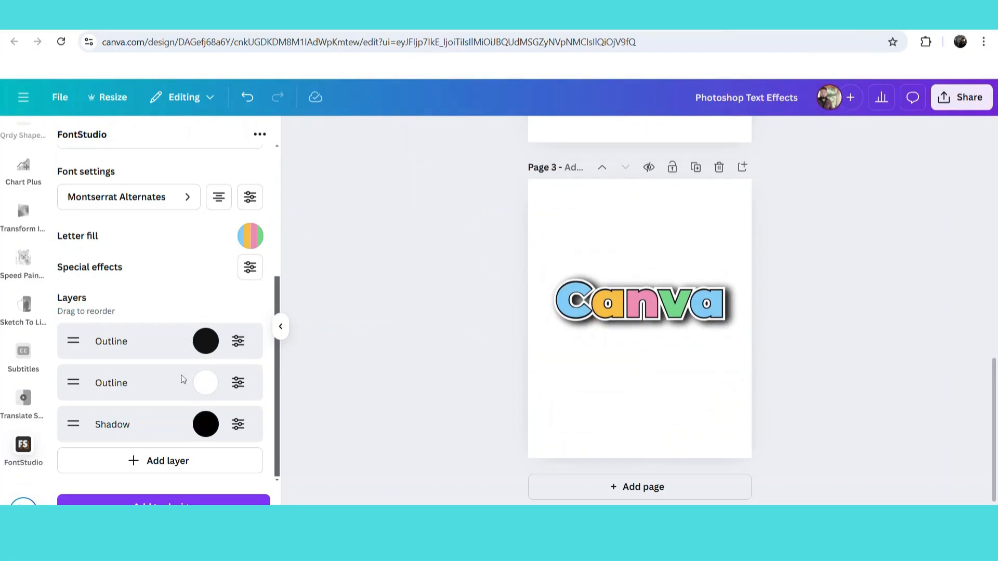
scroll(182, 375, "up", 5)
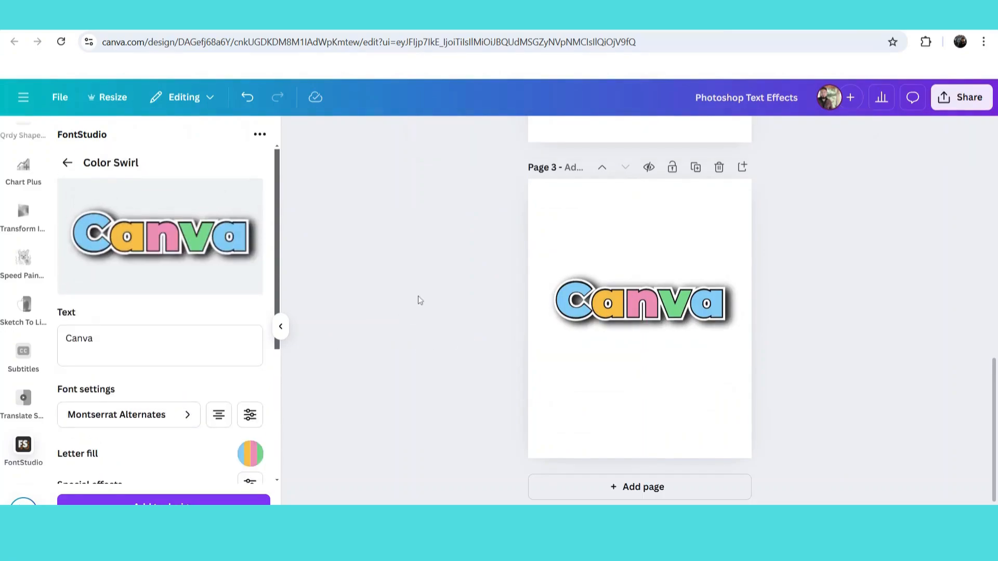
scroll(438, 348, "up", 6)
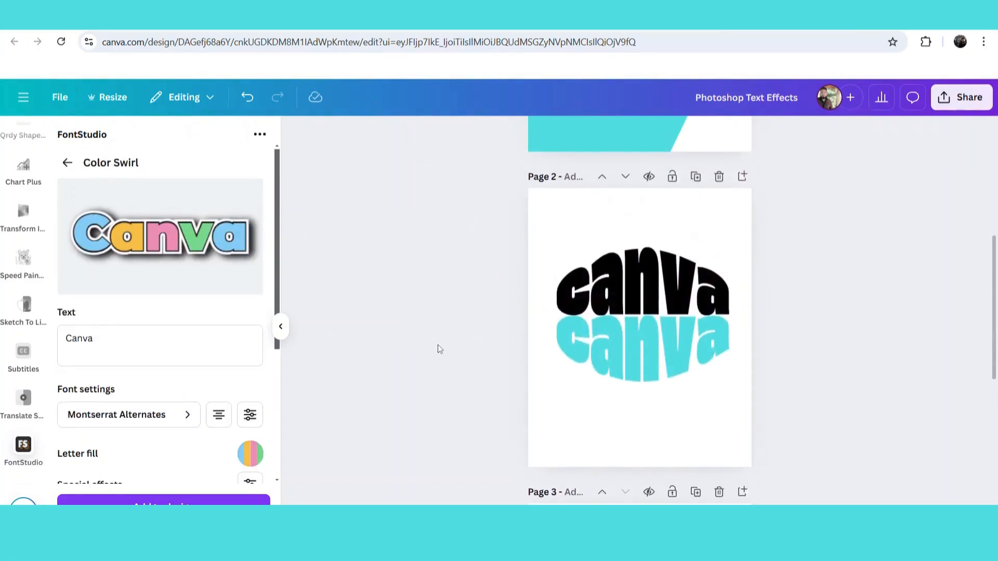
scroll(439, 349, "up", 5)
scroll(437, 344, "down", 10)
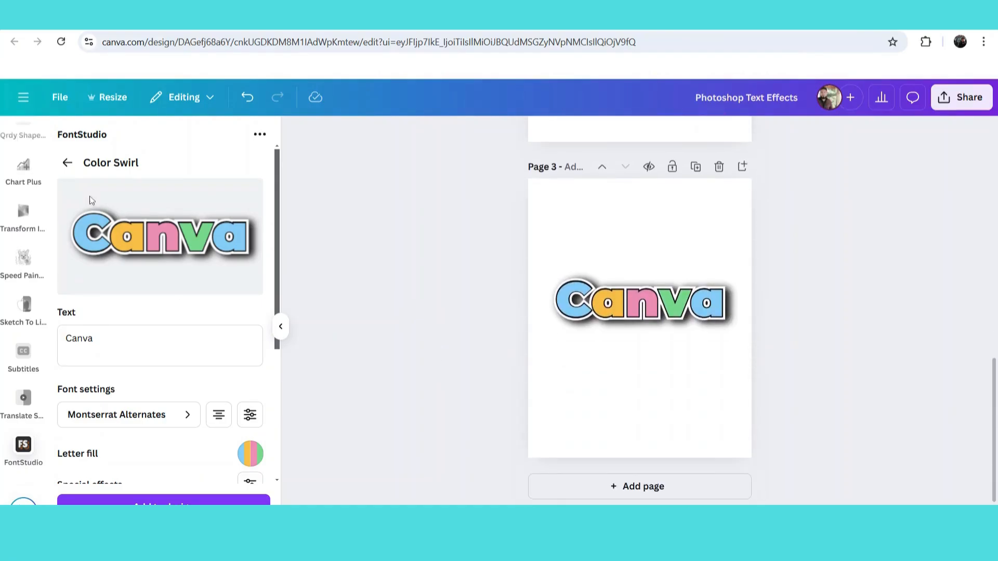
- Leave the Color Swirl style and open the Starry Night style for the text "Canva" in FontStudio
left_click(68, 164)
scroll(231, 395, "down", 1)
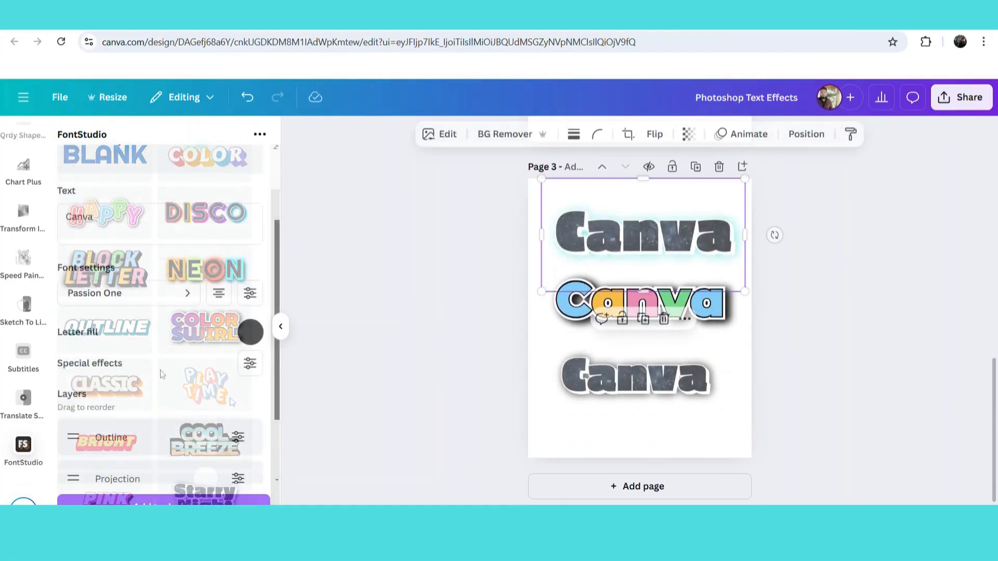
scroll(162, 374, "up", 3)
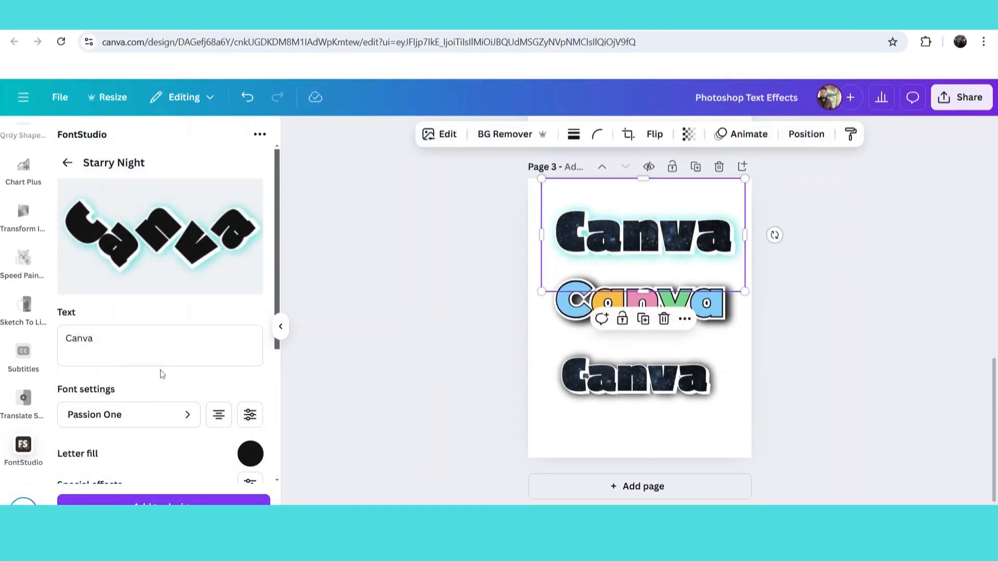
- Set the Starry Night text's letter separation to 30 and letter tilt to -41, and add it to page 3
scroll(162, 374, "down", 5)
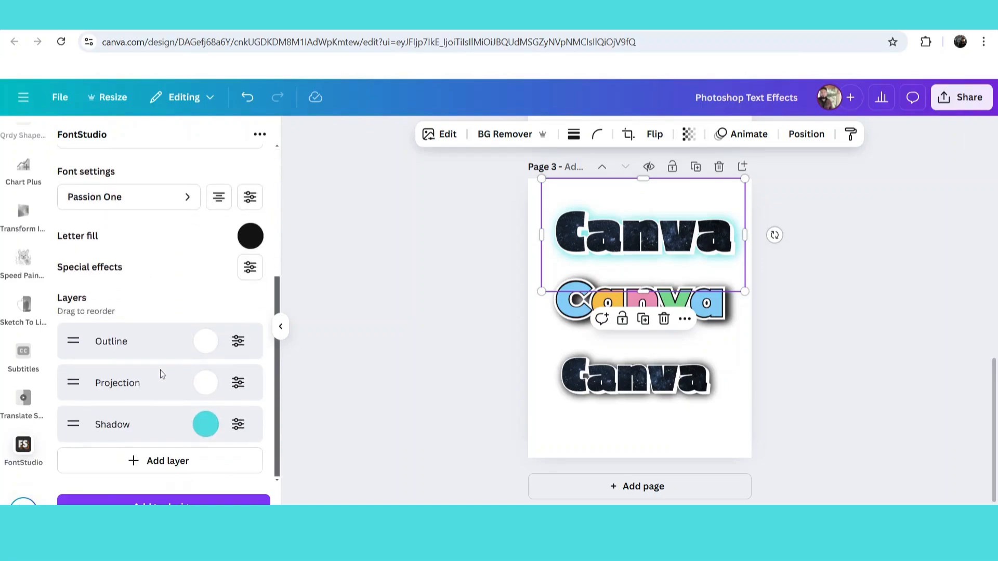
scroll(162, 374, "up", 3)
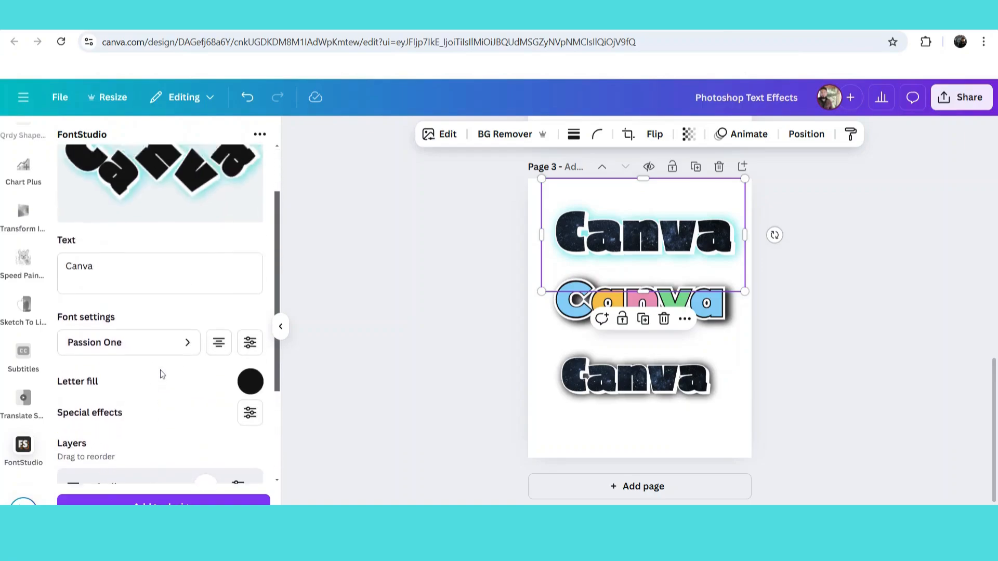
left_click(246, 423)
mouse_move(210, 348)
left_mouse_down()
mouse_move(105, 352)
mouse_move(222, 348)
left_mouse_up()
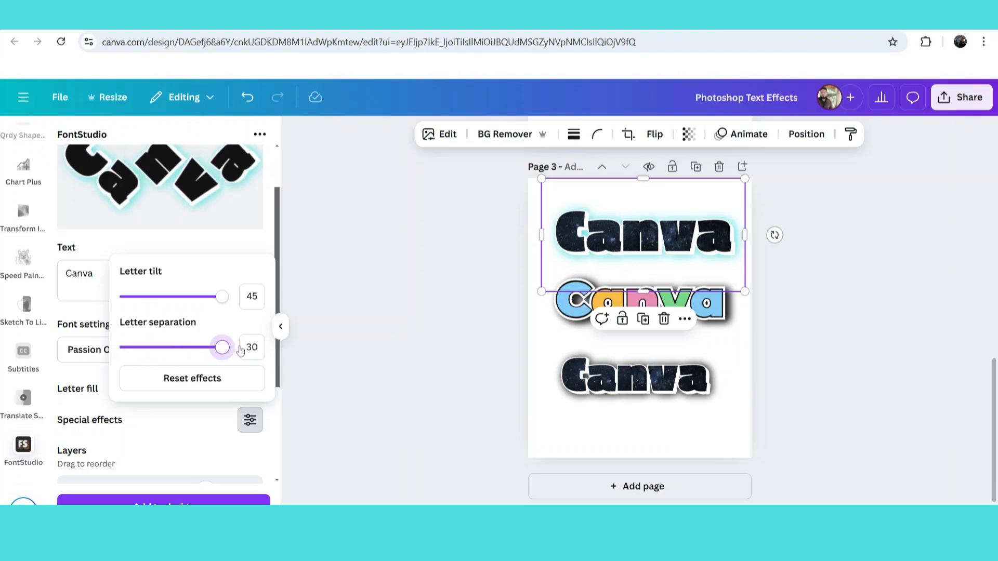
left_click_drag(222, 296, 130, 304)
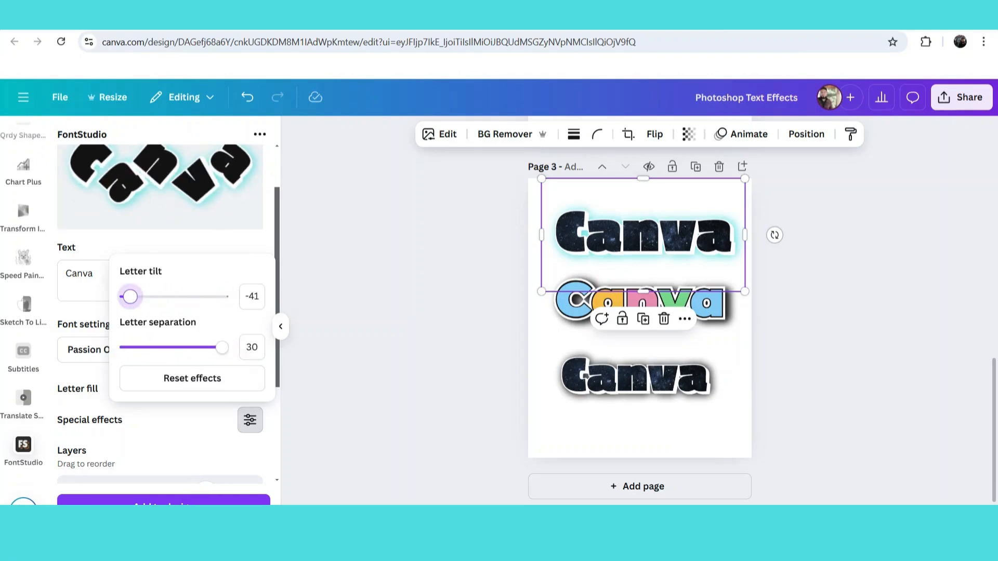
left_click(163, 500)
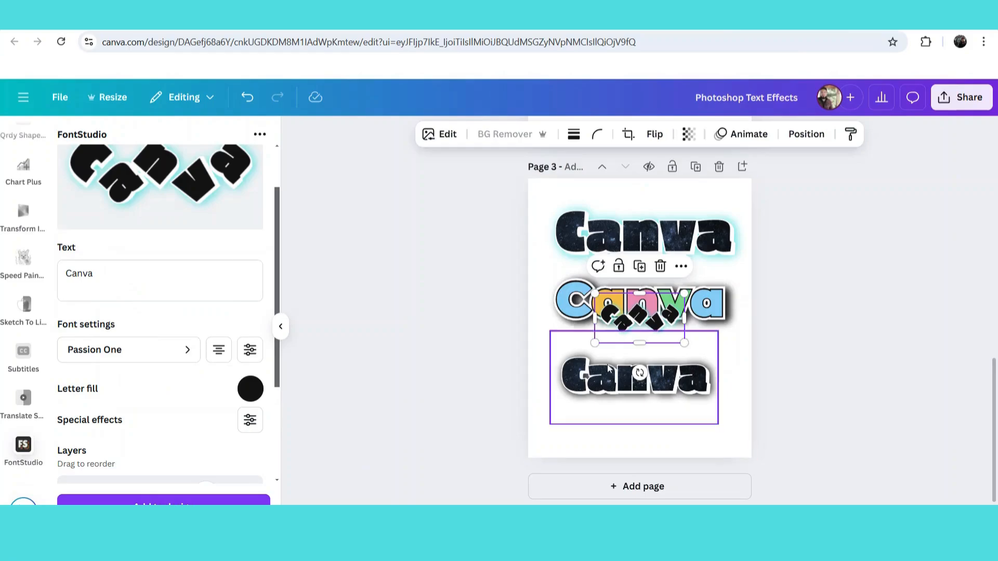
- Enlarge the tilted "Canva" text to about two-thirds of the page width and position it below the lowest dark "Canva" text
double_click(653, 385)
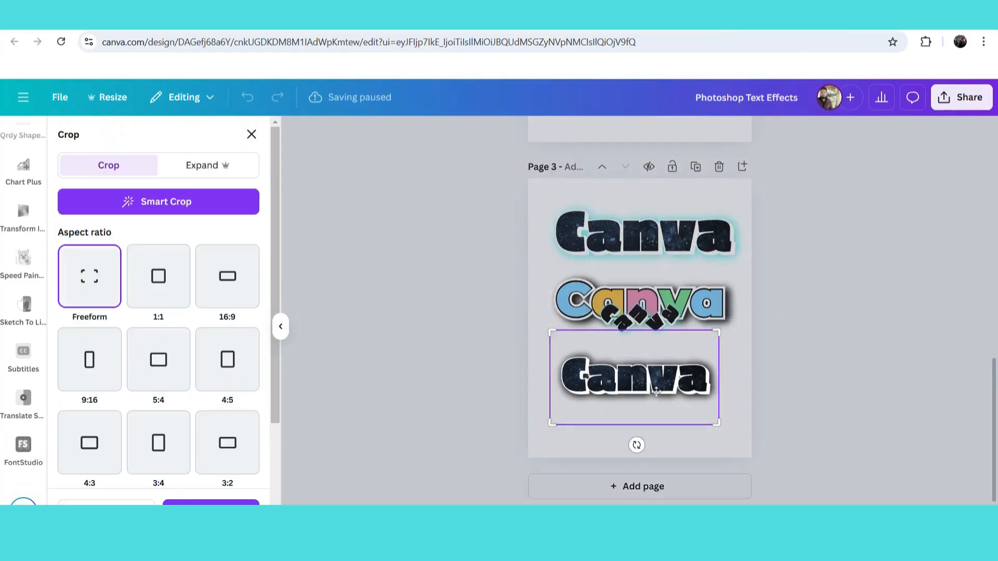
left_click(416, 376)
left_click_drag(643, 325, 629, 430)
left_click_drag(672, 396, 726, 384)
left_click_drag(654, 425, 630, 441)
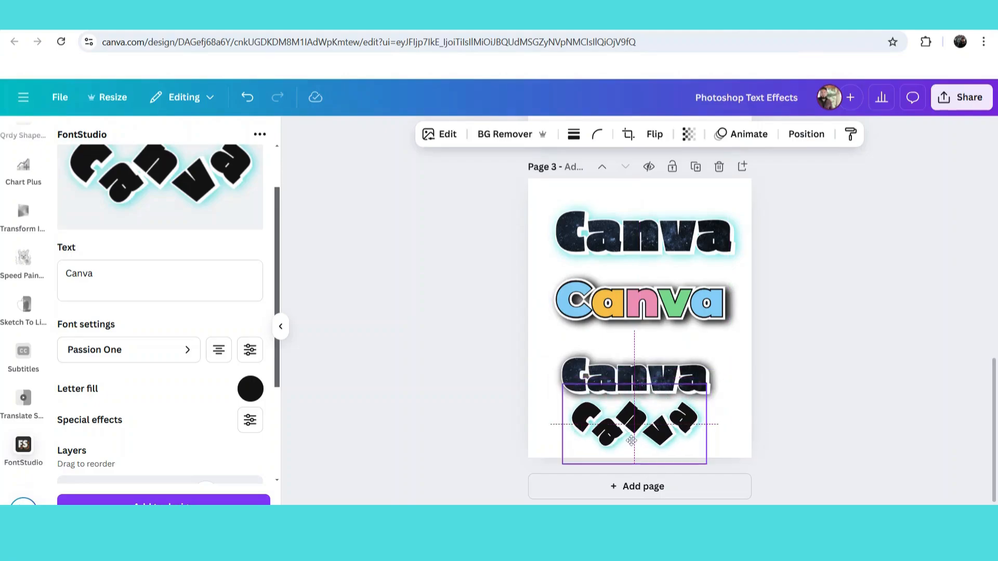
left_click(422, 409)
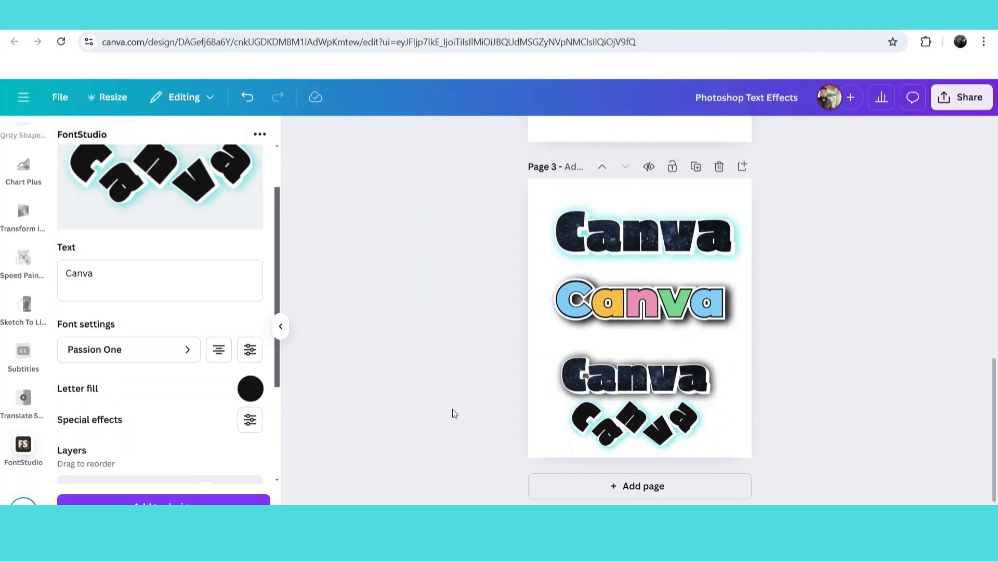
scroll(452, 409, "up", 10)
scroll(453, 410, "down", 8)
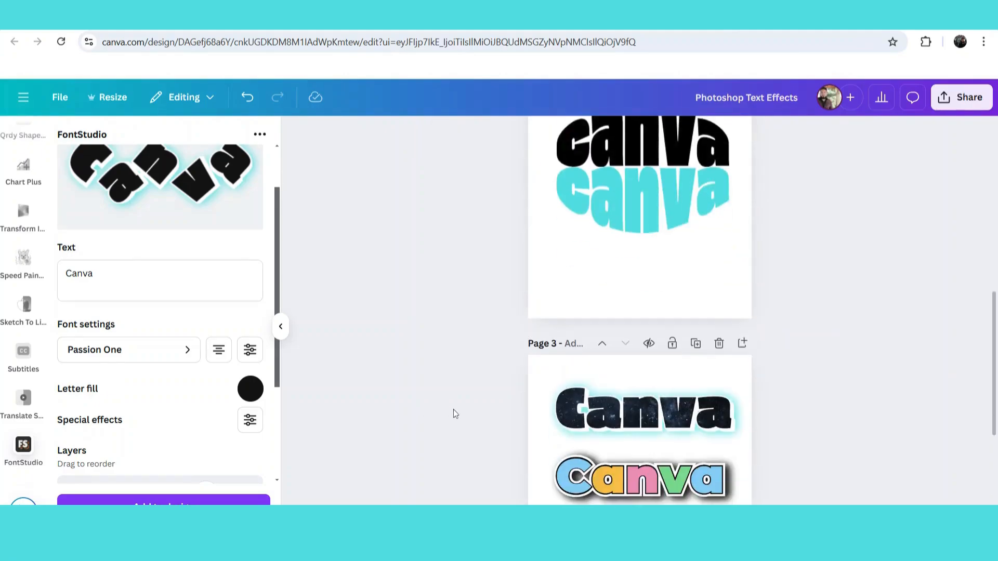
scroll(453, 410, "down", 3)
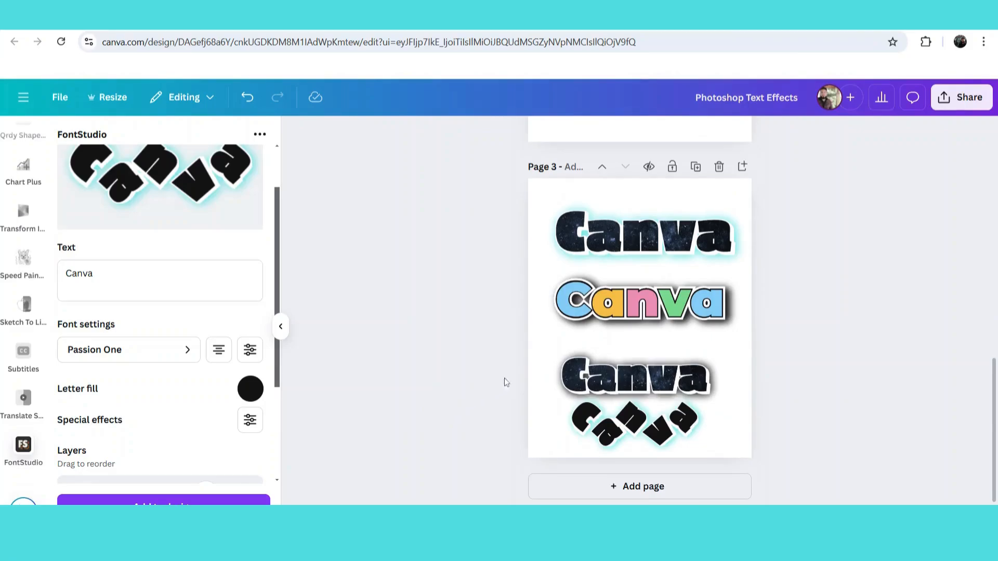